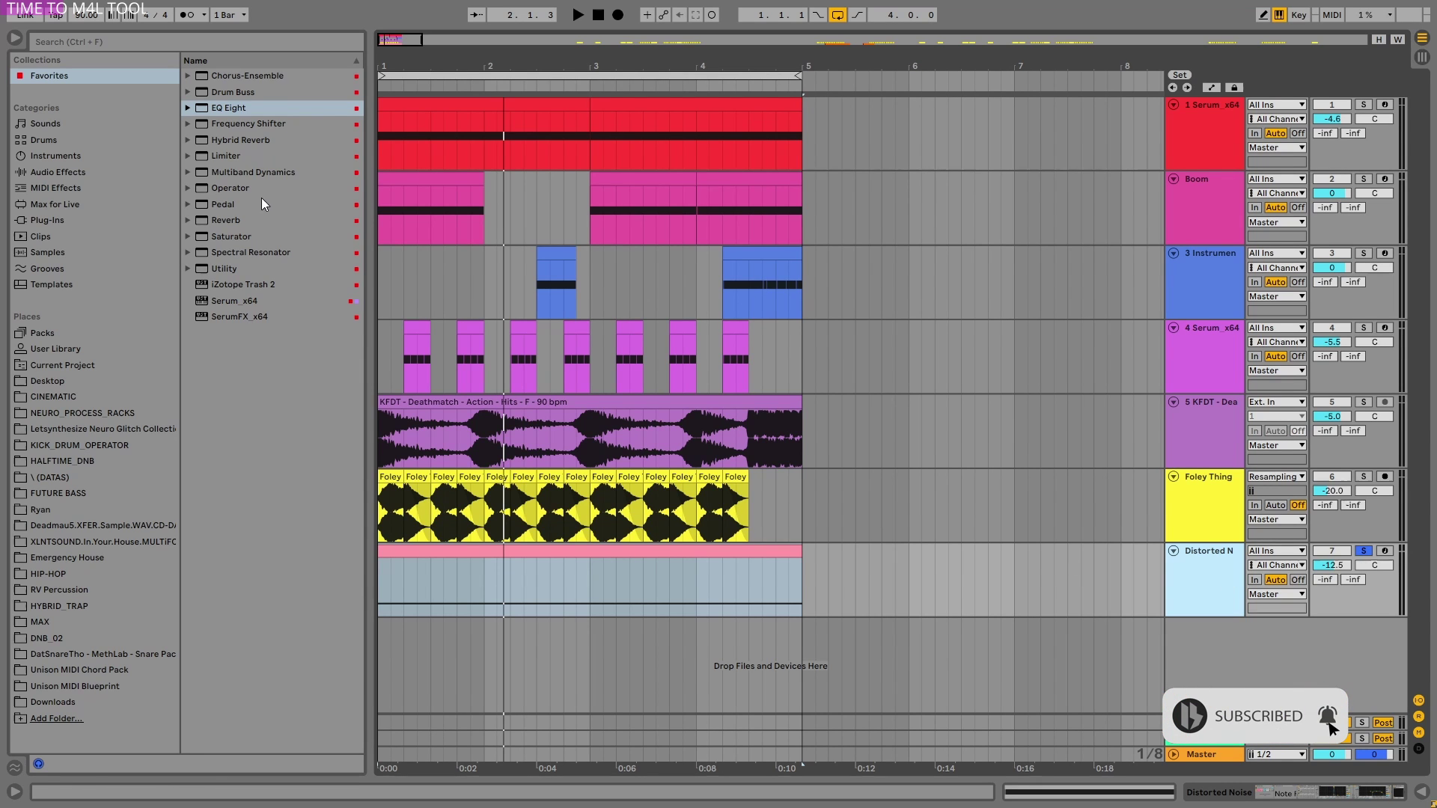
# Create a new Operator instrument track and set its oscillator A waveform to Noise White.
pyautogui.moveTo(221, 192); pyautogui.dragTo(546, 673)
pyautogui.click(376, 709)
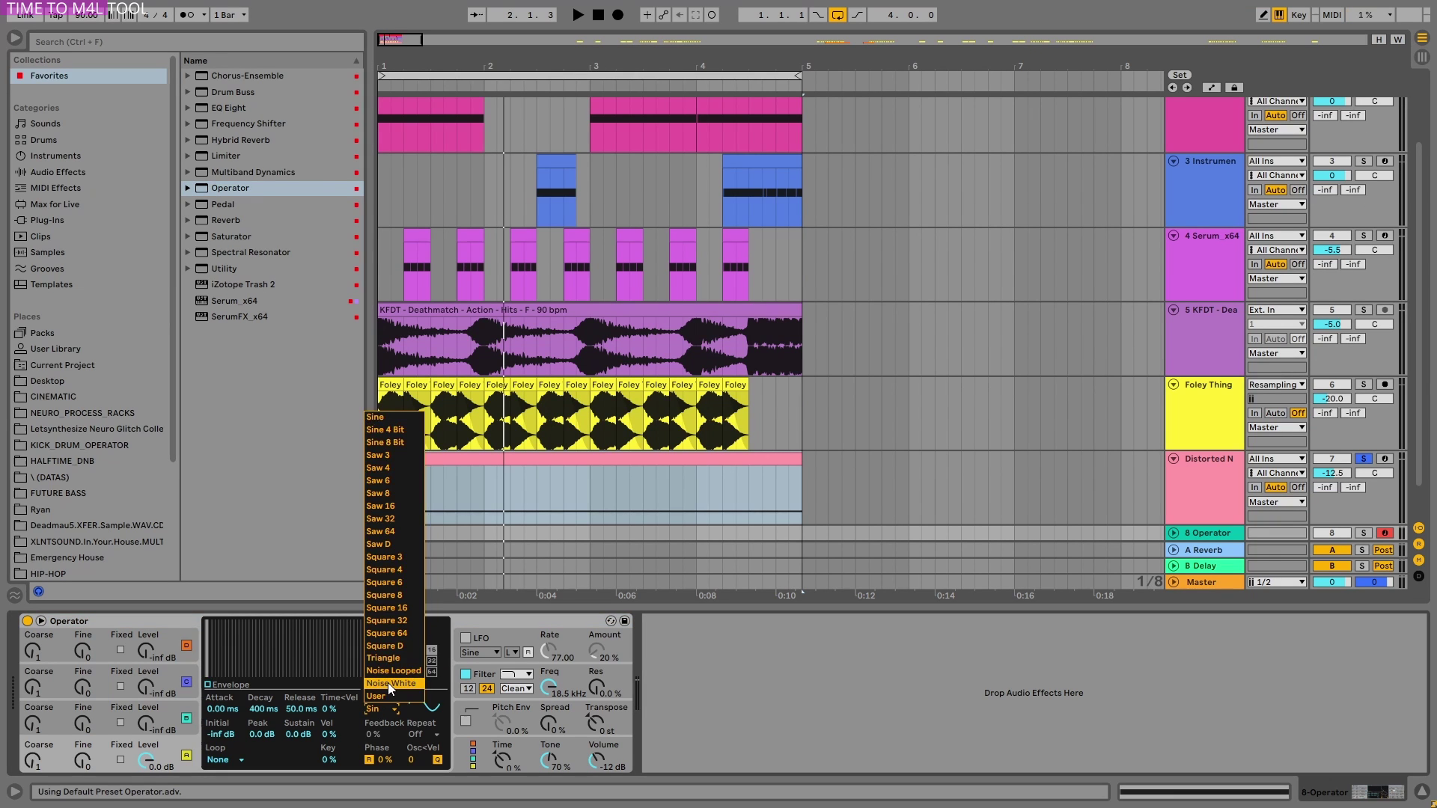
pyautogui.click(388, 682)
pyautogui.click(528, 632)
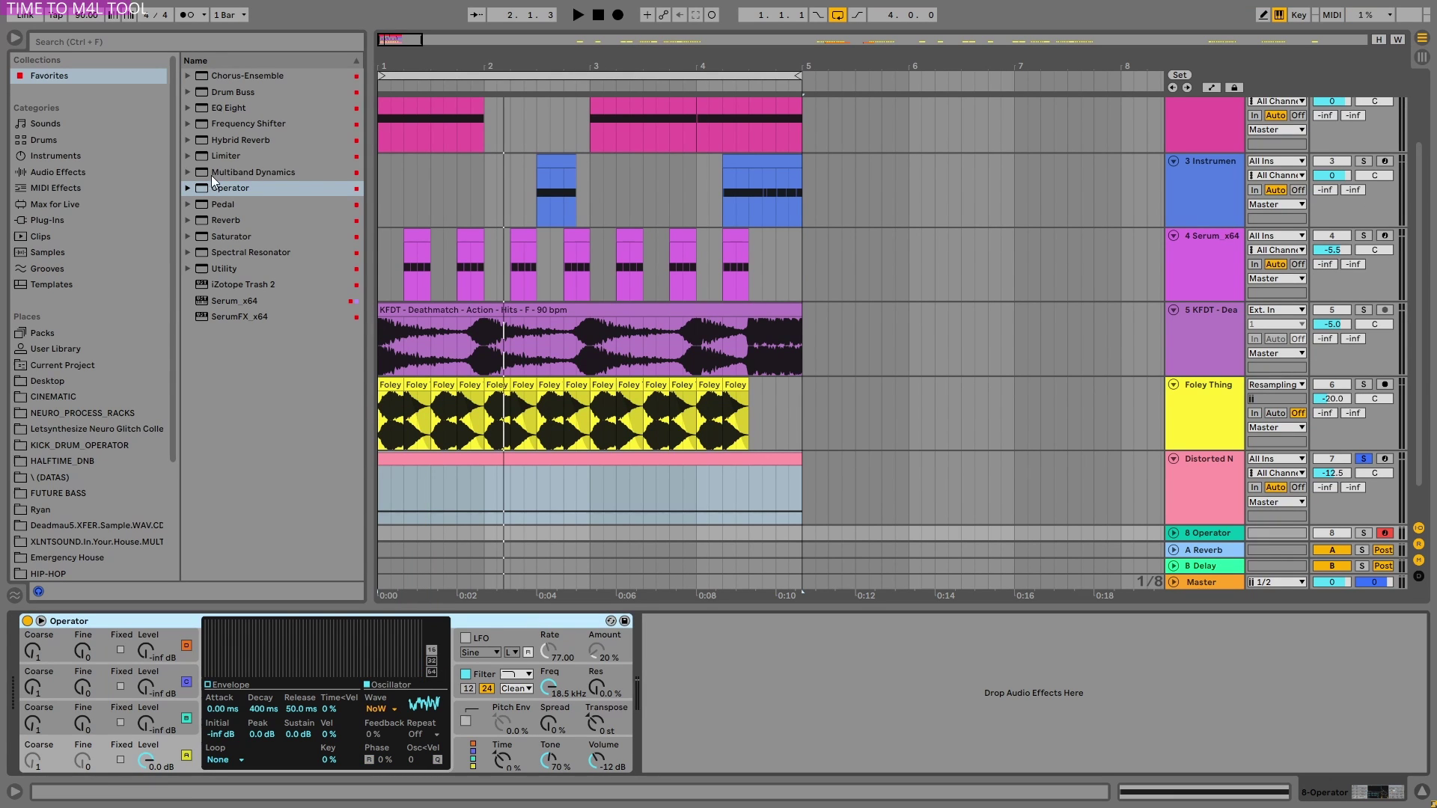
# Add EQ Eight after Operator and raise band 2 into a narrow 15 dB peak near 290 Hz, Q about 3.33.
pyautogui.moveTo(223, 112); pyautogui.dragTo(783, 689)
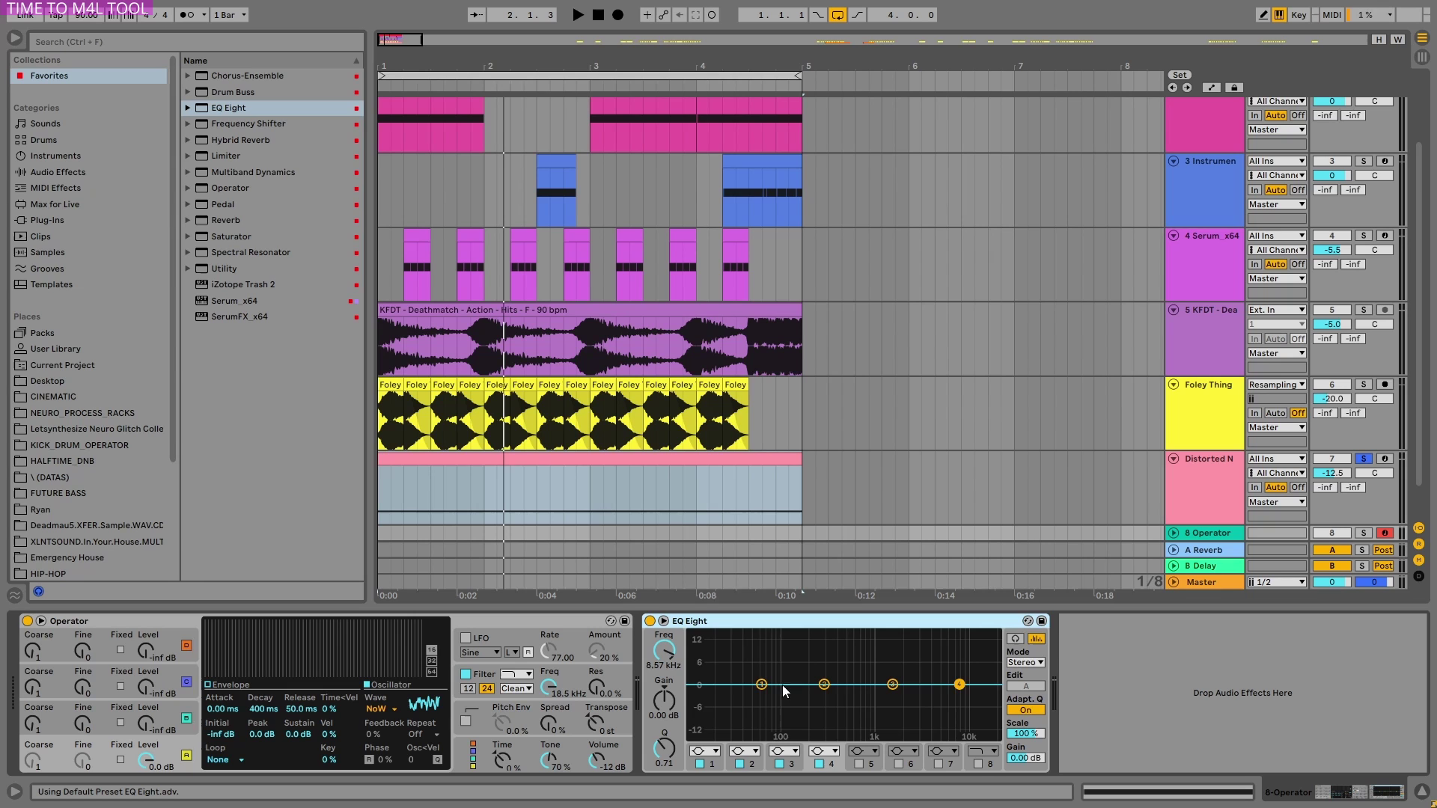
pyautogui.scroll(-1, 483, 211)
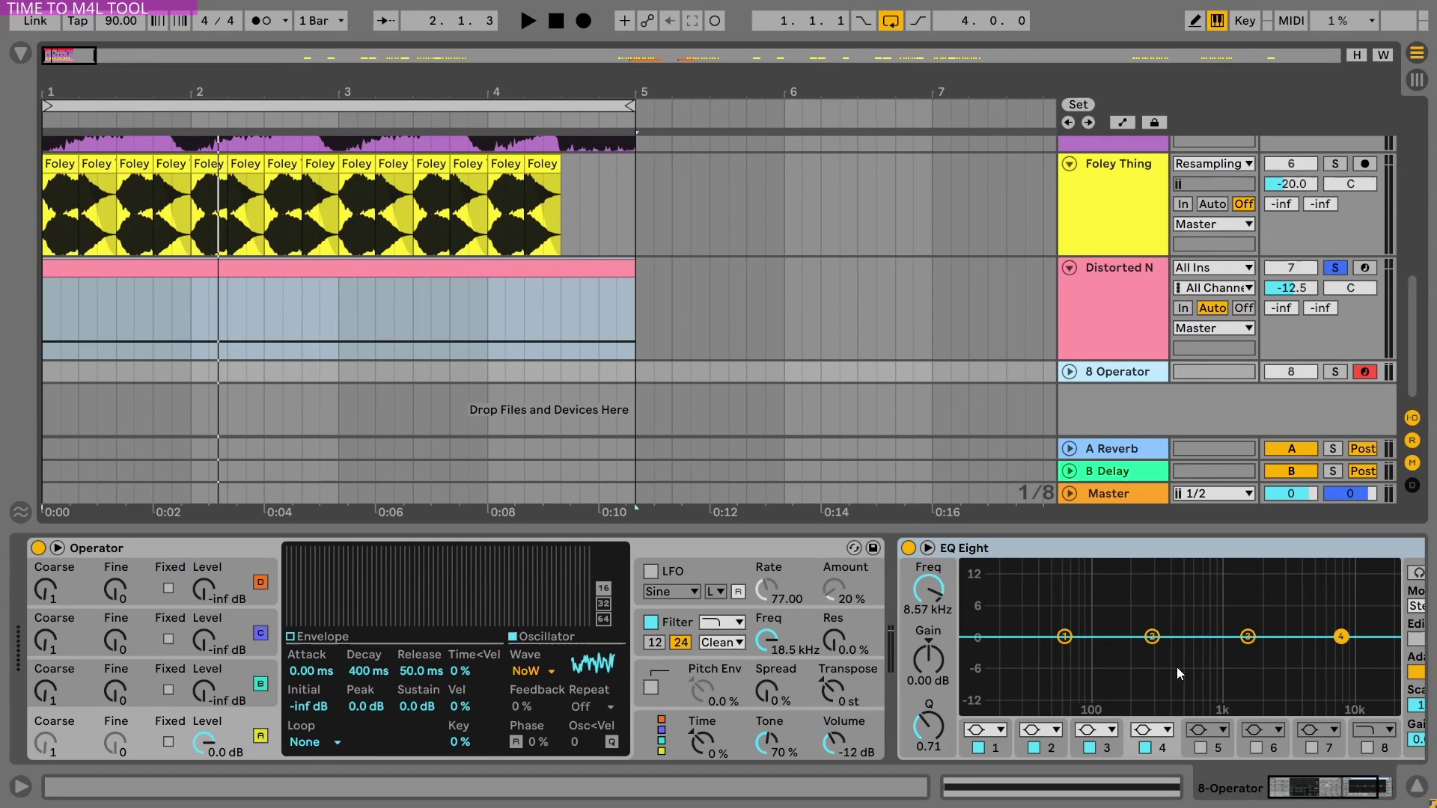
pyautogui.click(1309, 800)
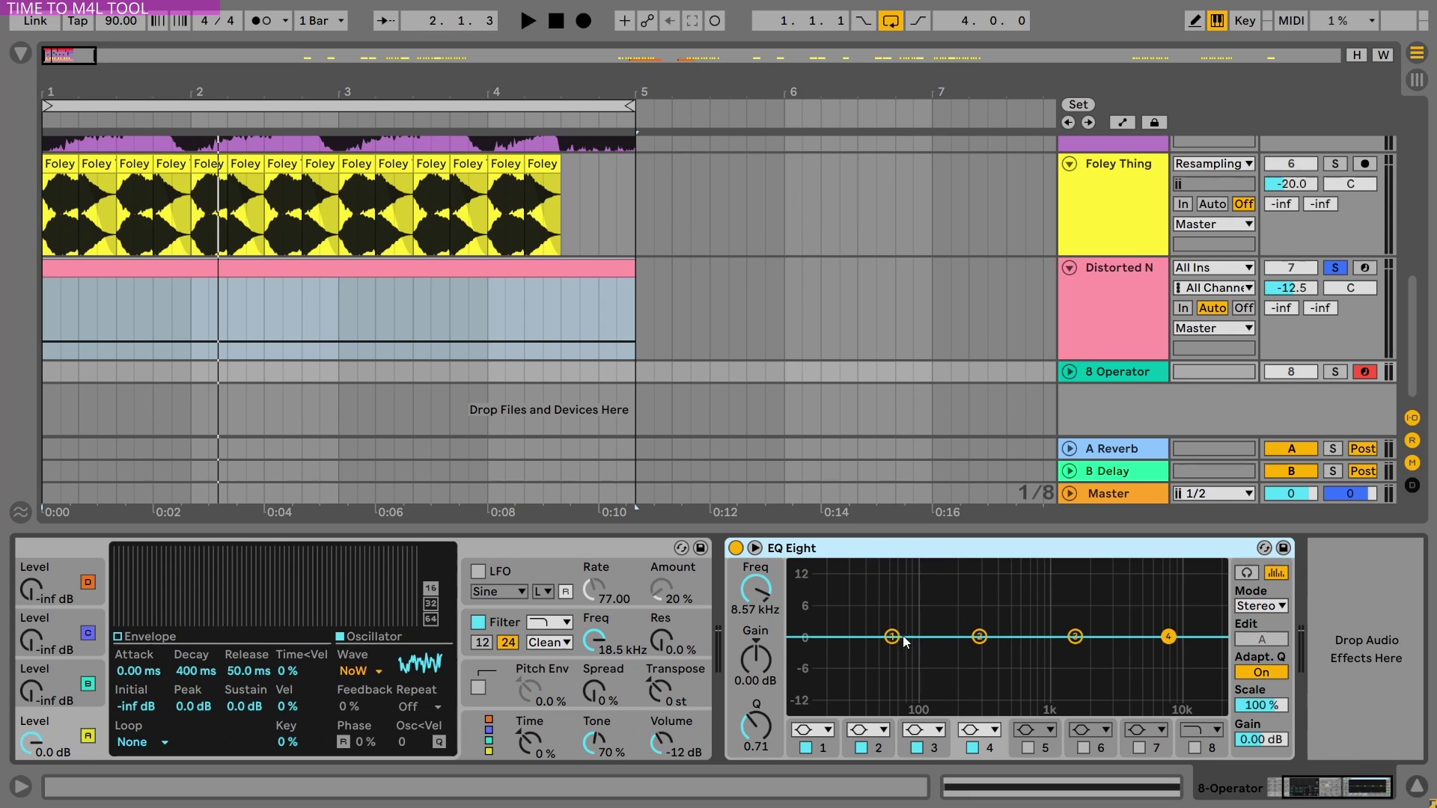
pyautogui.click(981, 638)
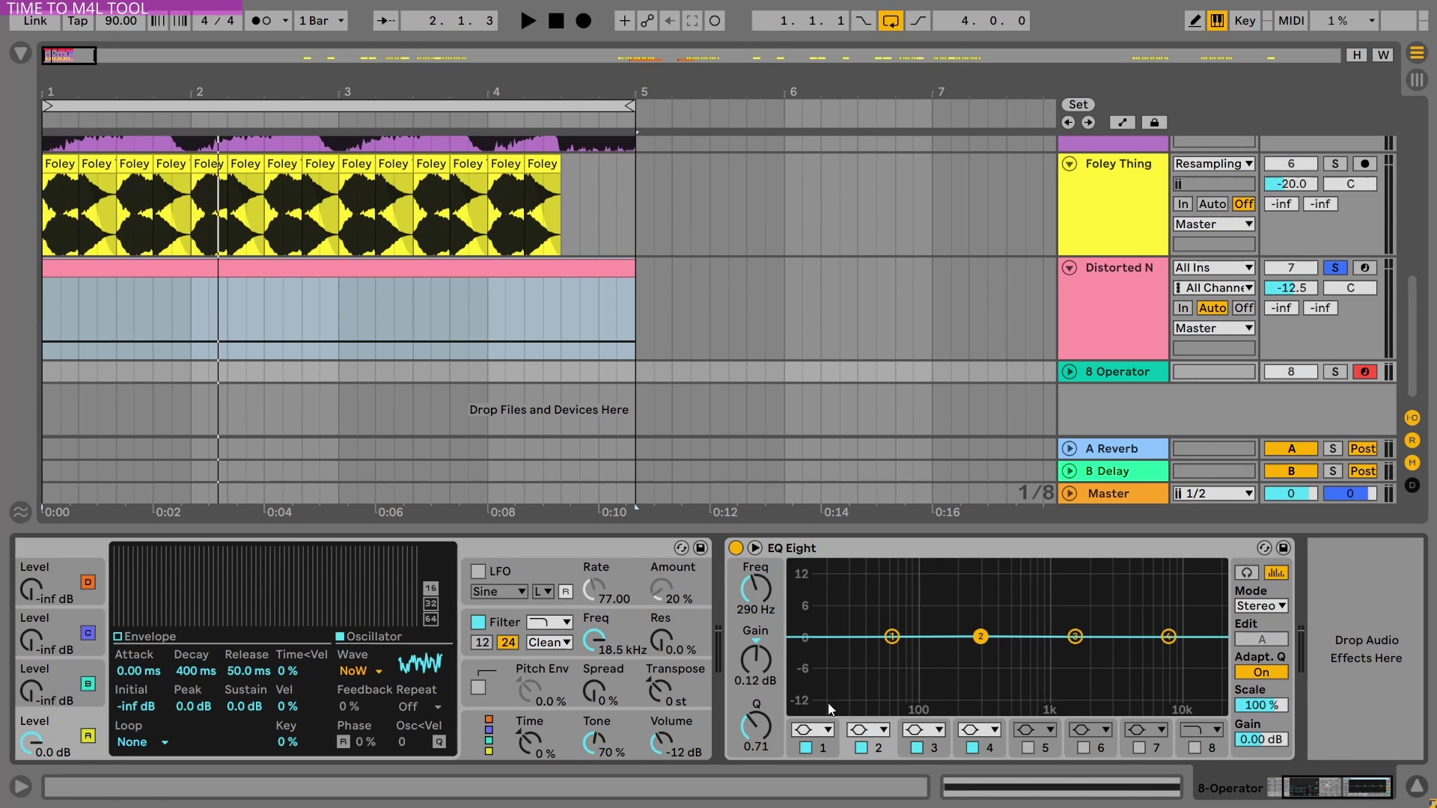
pyautogui.moveTo(982, 638); pyautogui.dragTo(981, 566)
pyautogui.moveTo(754, 736); pyautogui.dragTo(754, 715)
# Set EQ Eight band 1 to a steep x4 low cut at about 215 Hz and stack band 3 on the band 2 peak.
pyautogui.click(891, 637)
pyautogui.click(827, 731)
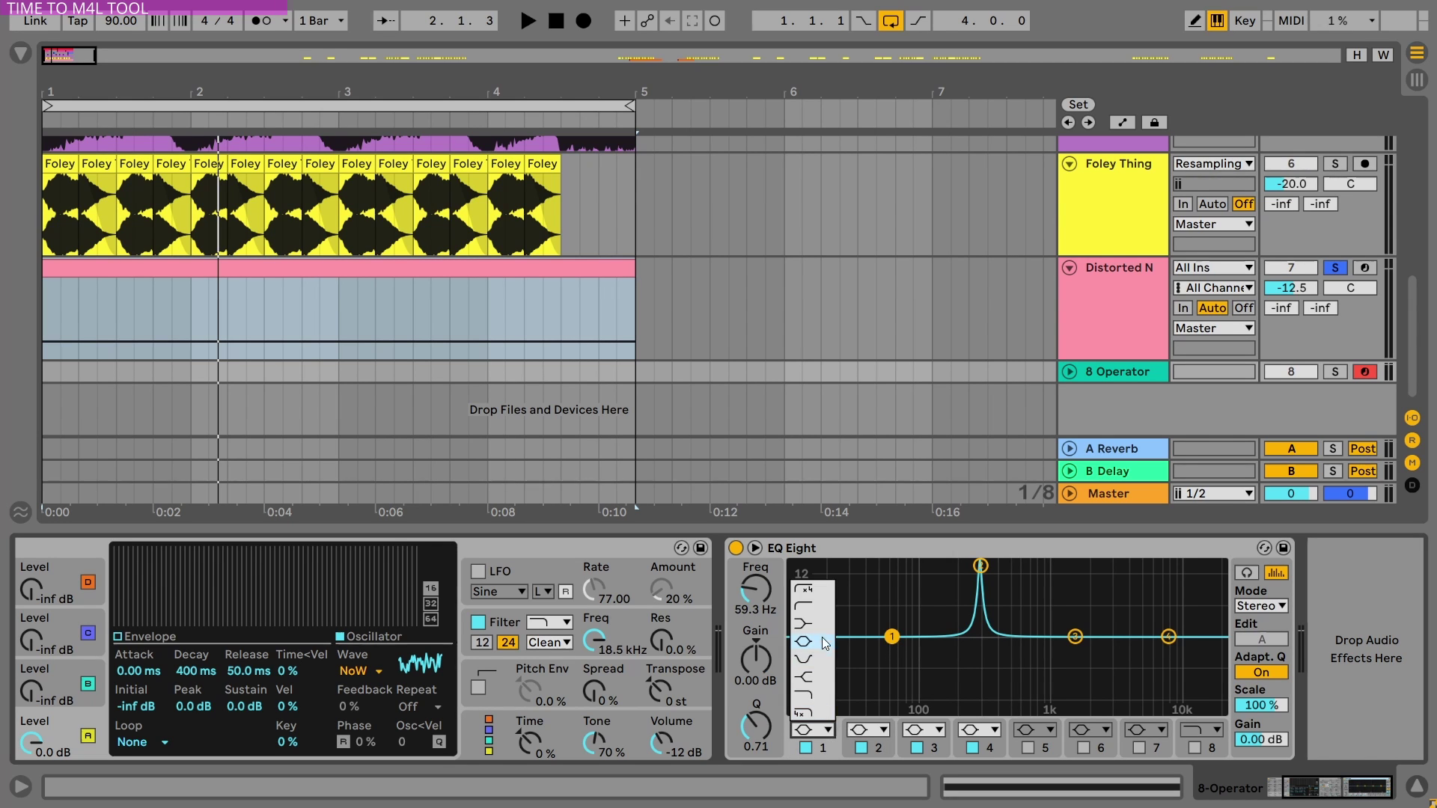
pyautogui.click(821, 598)
pyautogui.moveTo(891, 657); pyautogui.dragTo(964, 657)
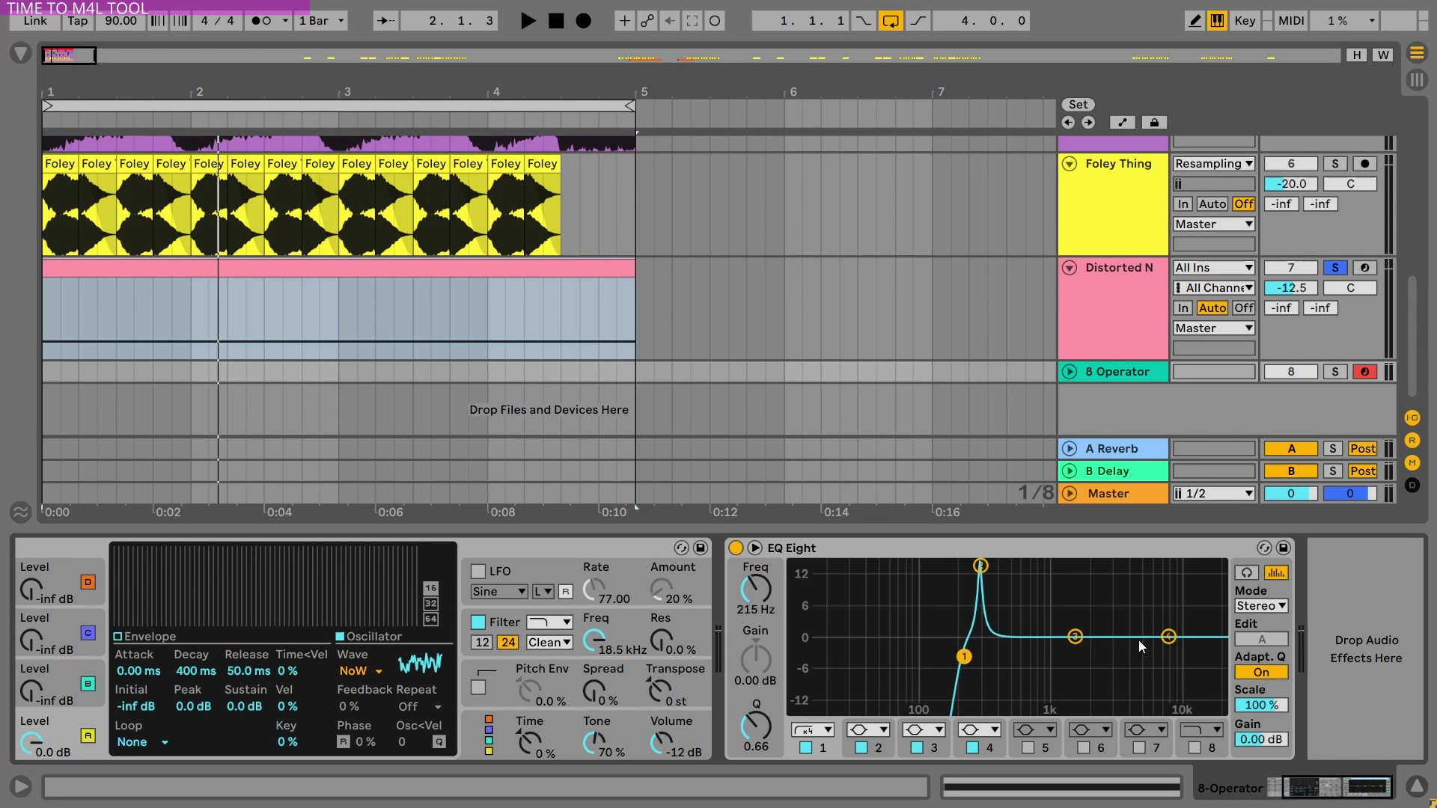
pyautogui.click(1169, 637)
pyautogui.moveTo(1075, 637); pyautogui.dragTo(984, 581)
# Set EQ Eight band 4 to a steep x4 high cut at about 344 Hz and solo the Operator track.
pyautogui.click(1171, 639)
pyautogui.click(976, 731)
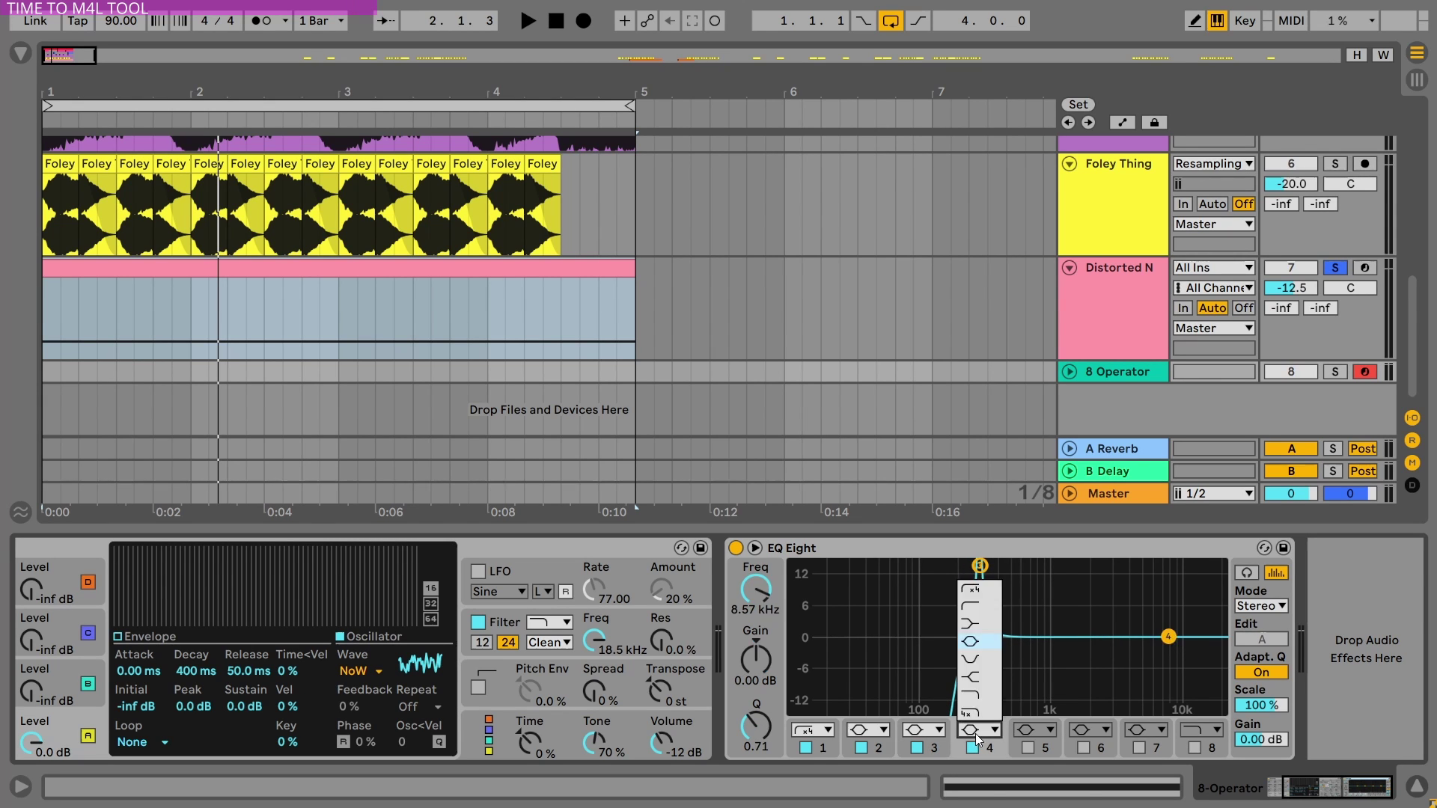
pyautogui.click(977, 711)
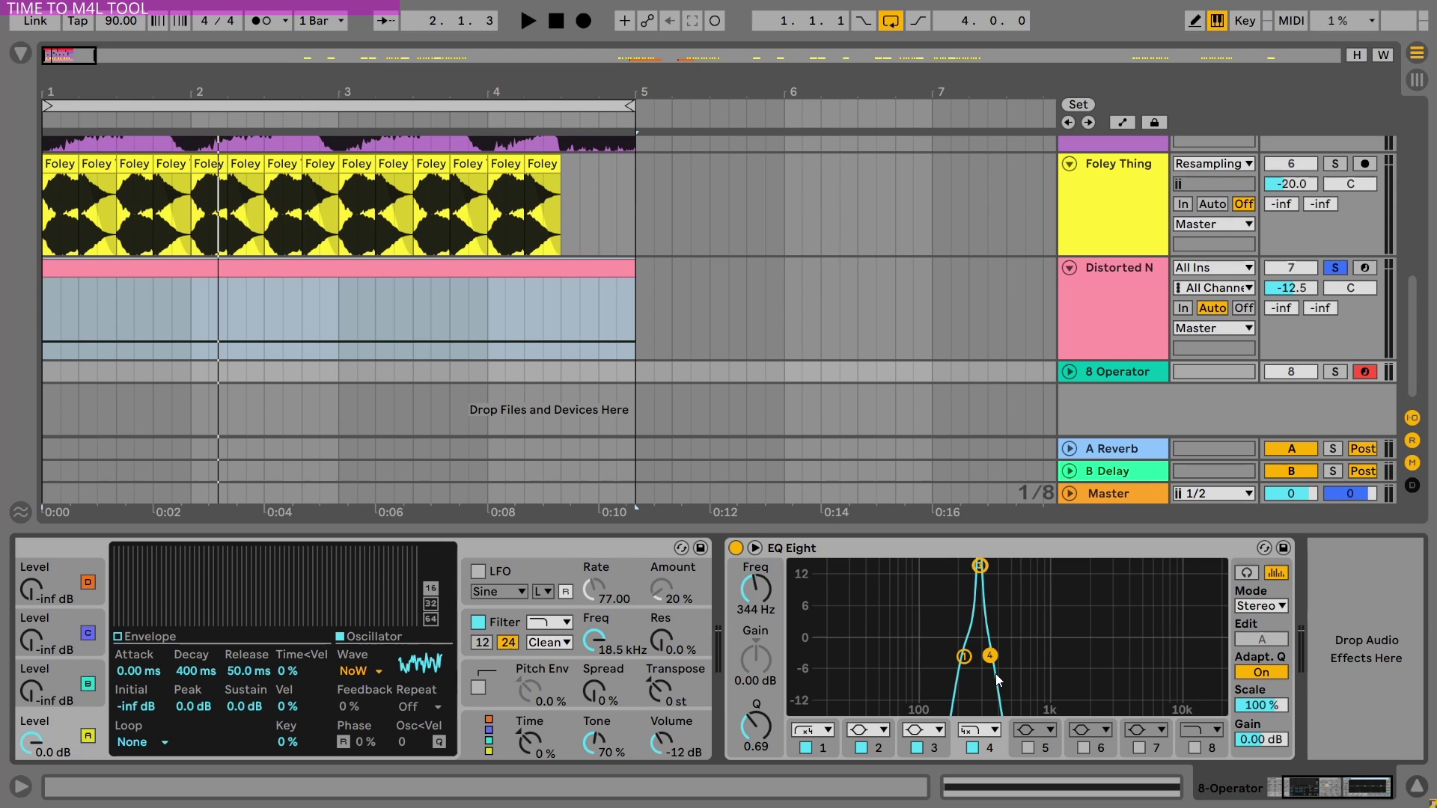
pyautogui.click(1334, 373)
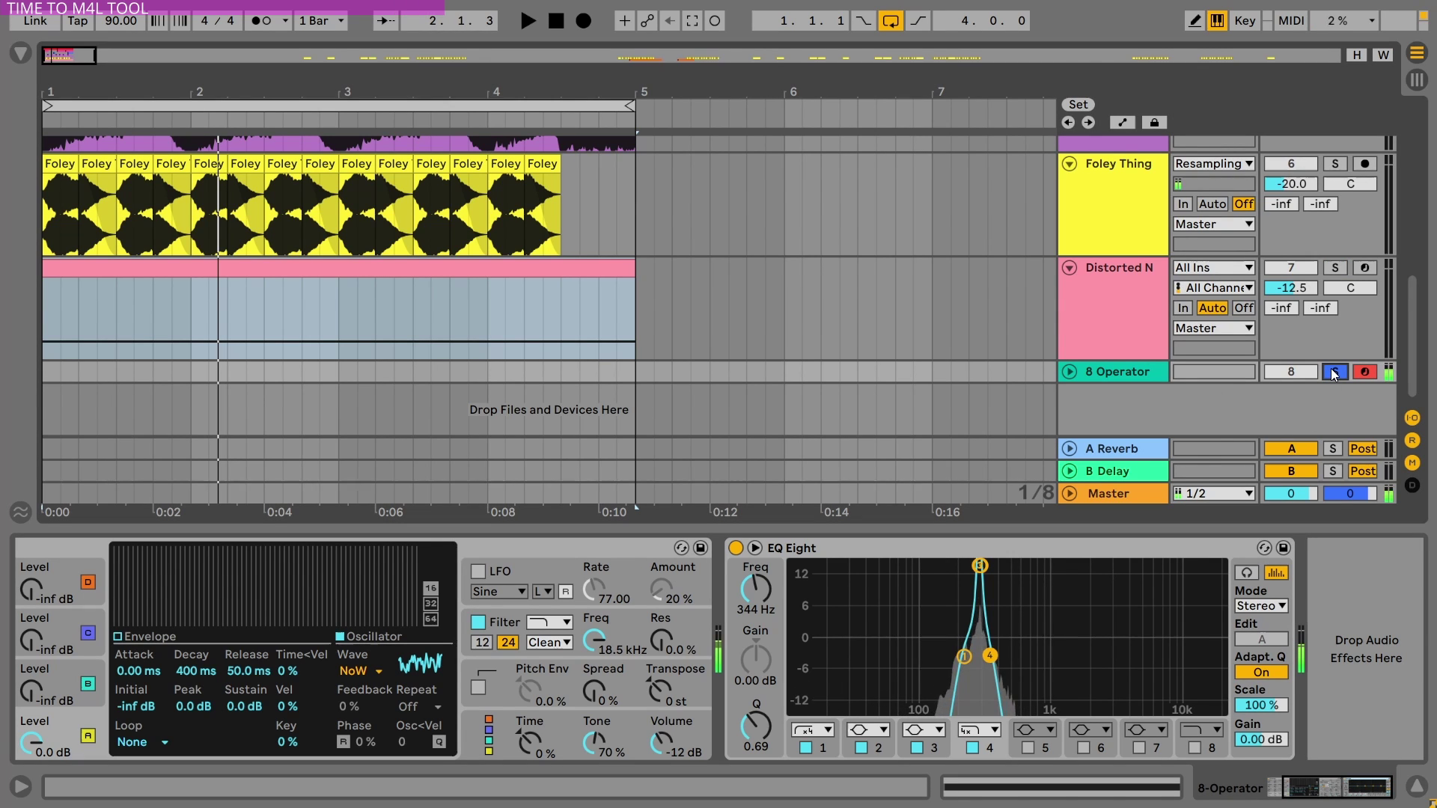
# Add a Pedal effect after EQ Eight, set to Fuzz mode with Gain at about 41%.
pyautogui.click(20, 52)
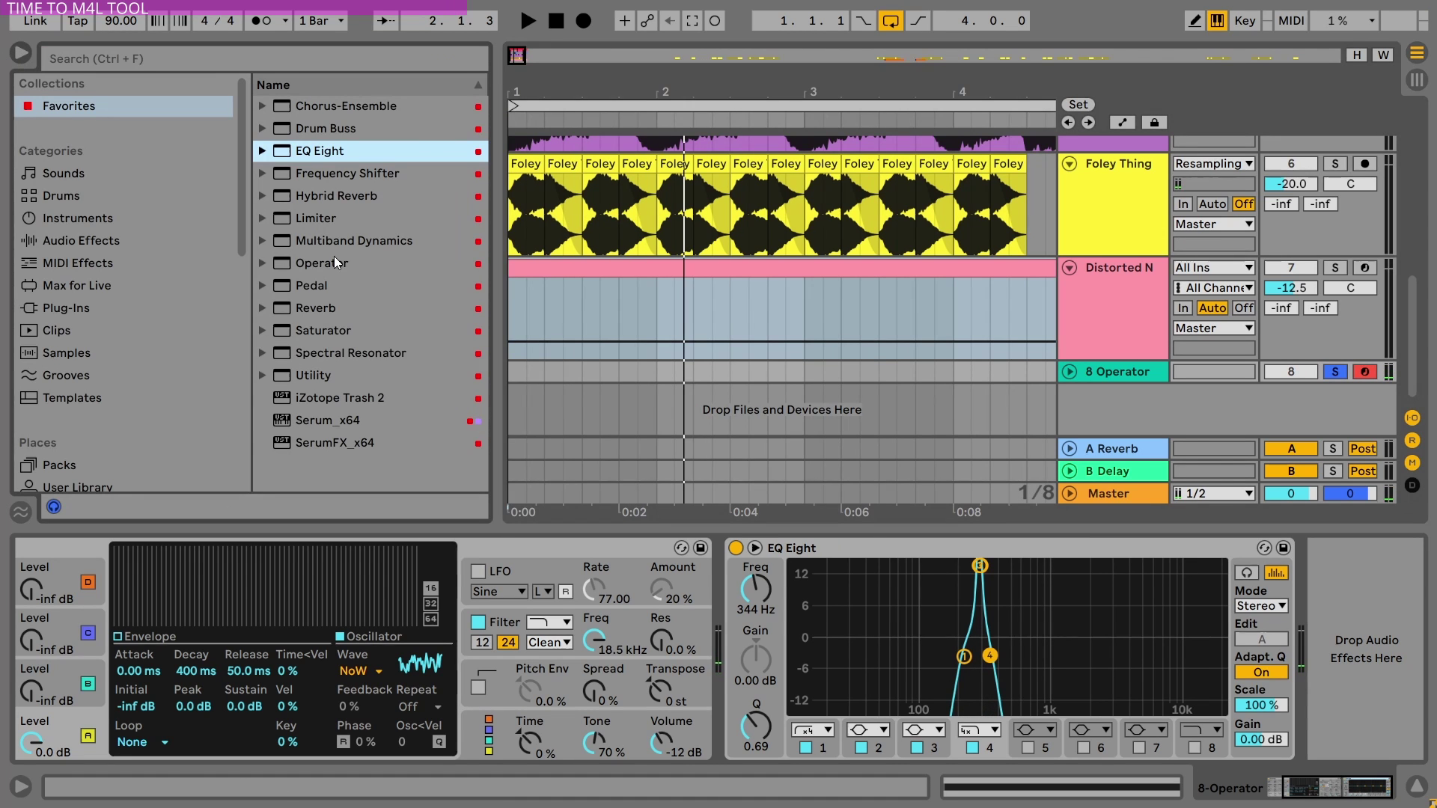
pyautogui.doubleClick(312, 287)
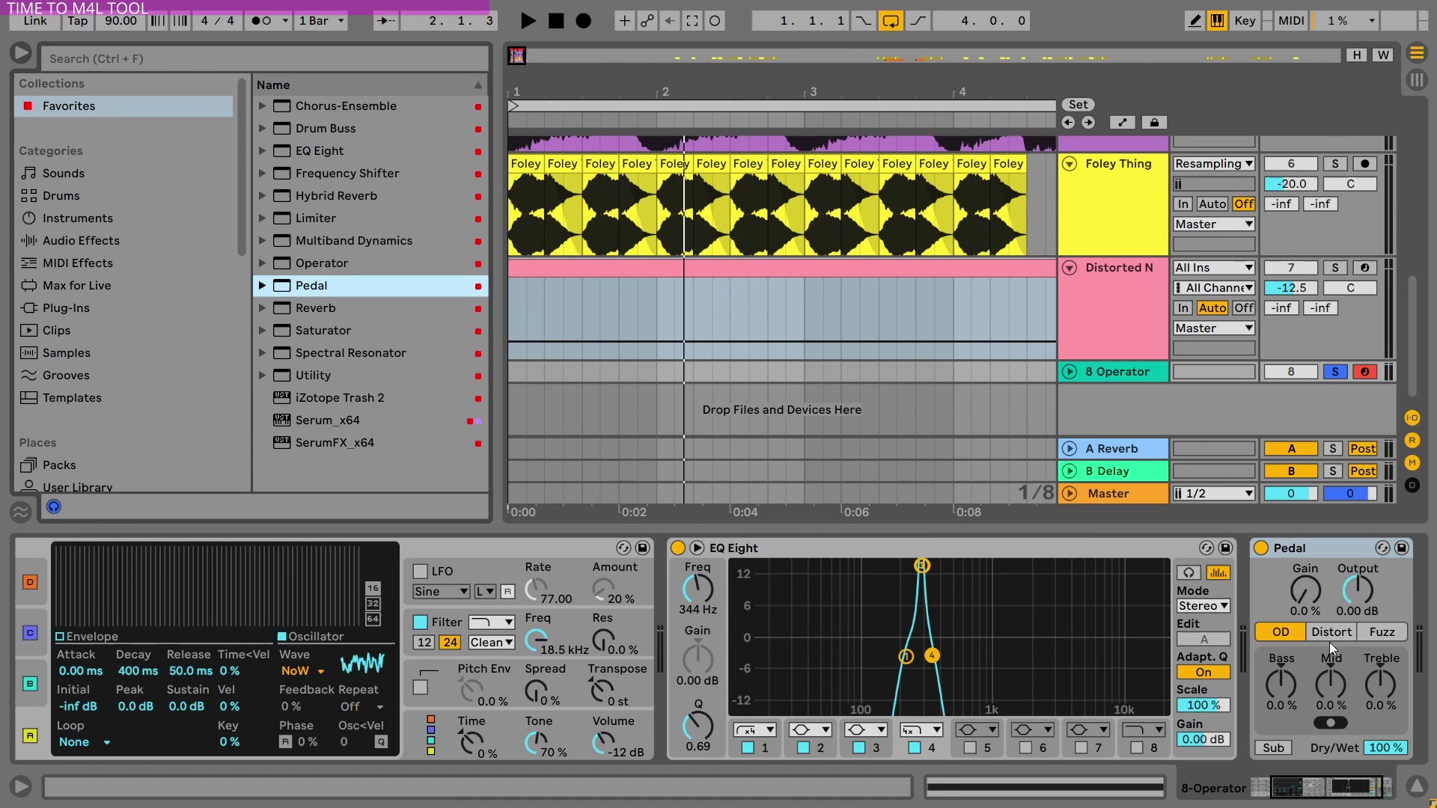
pyautogui.click(1383, 633)
pyautogui.moveTo(1305, 596); pyautogui.dragTo(1299, 583)
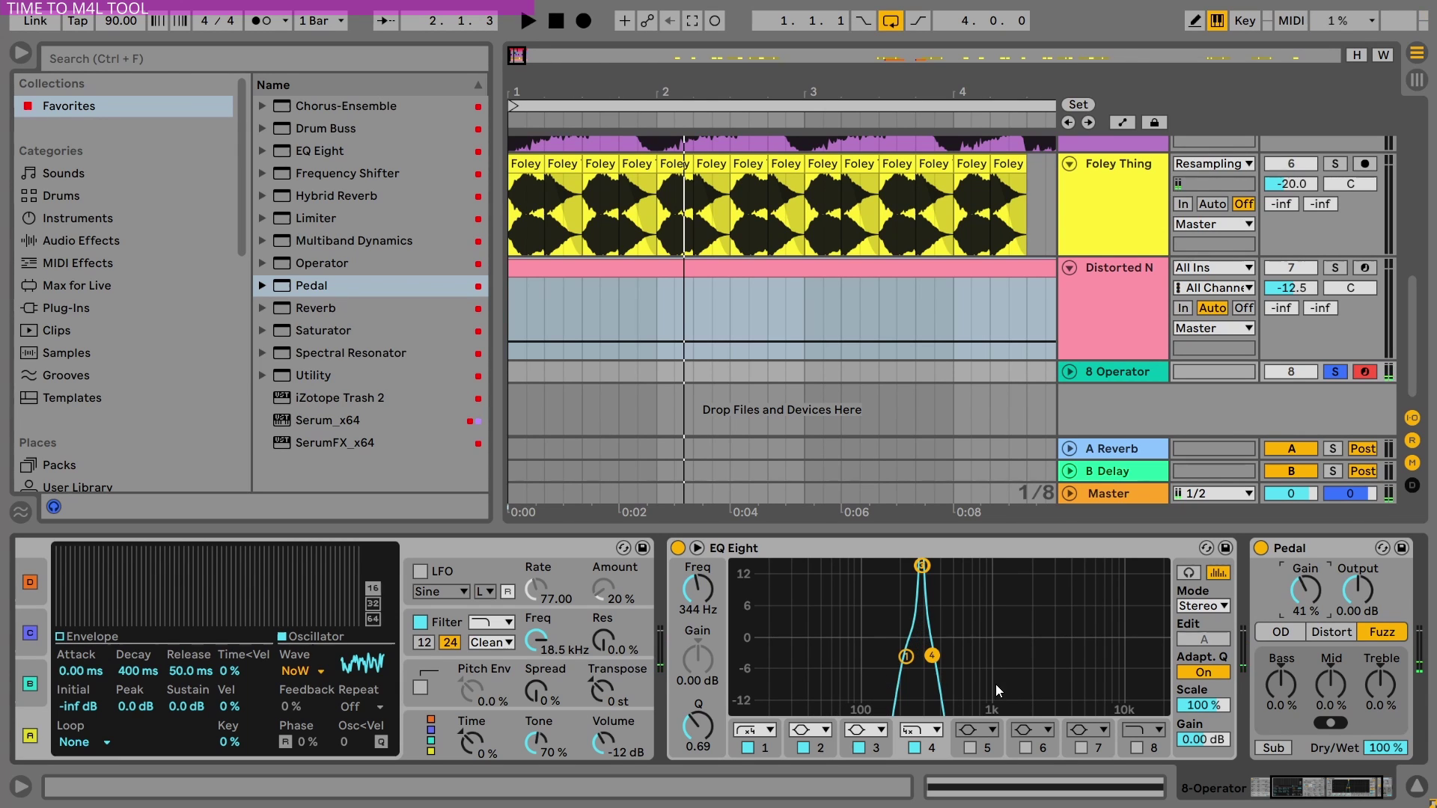
# Shift all active EQ Eight bands together to centre the peak at about 495 Hz, and lower Pedal's Output to about -6.67 dB.
pyautogui.moveTo(996, 686); pyautogui.dragTo(950, 568)
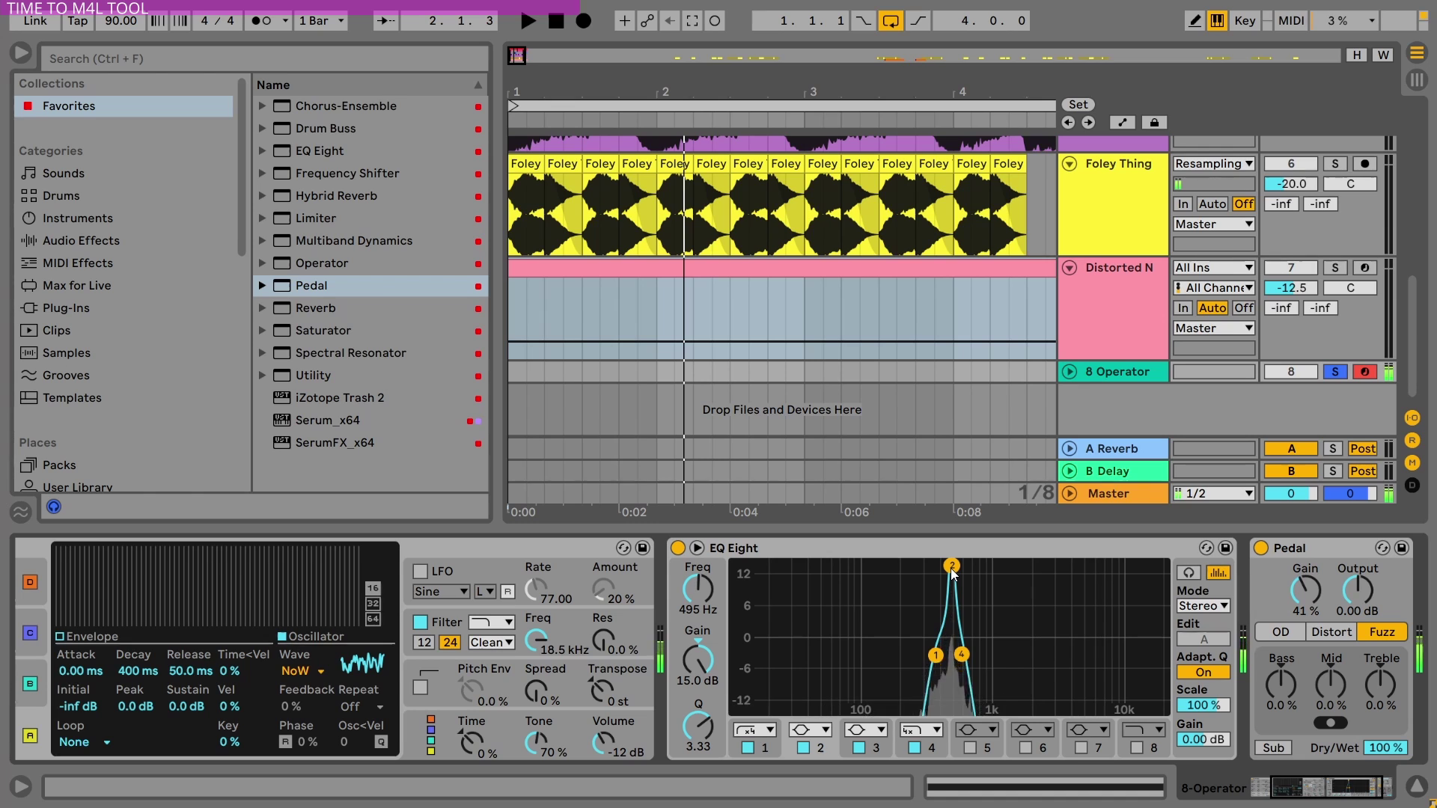
pyautogui.moveTo(1369, 598); pyautogui.dragTo(1372, 603)
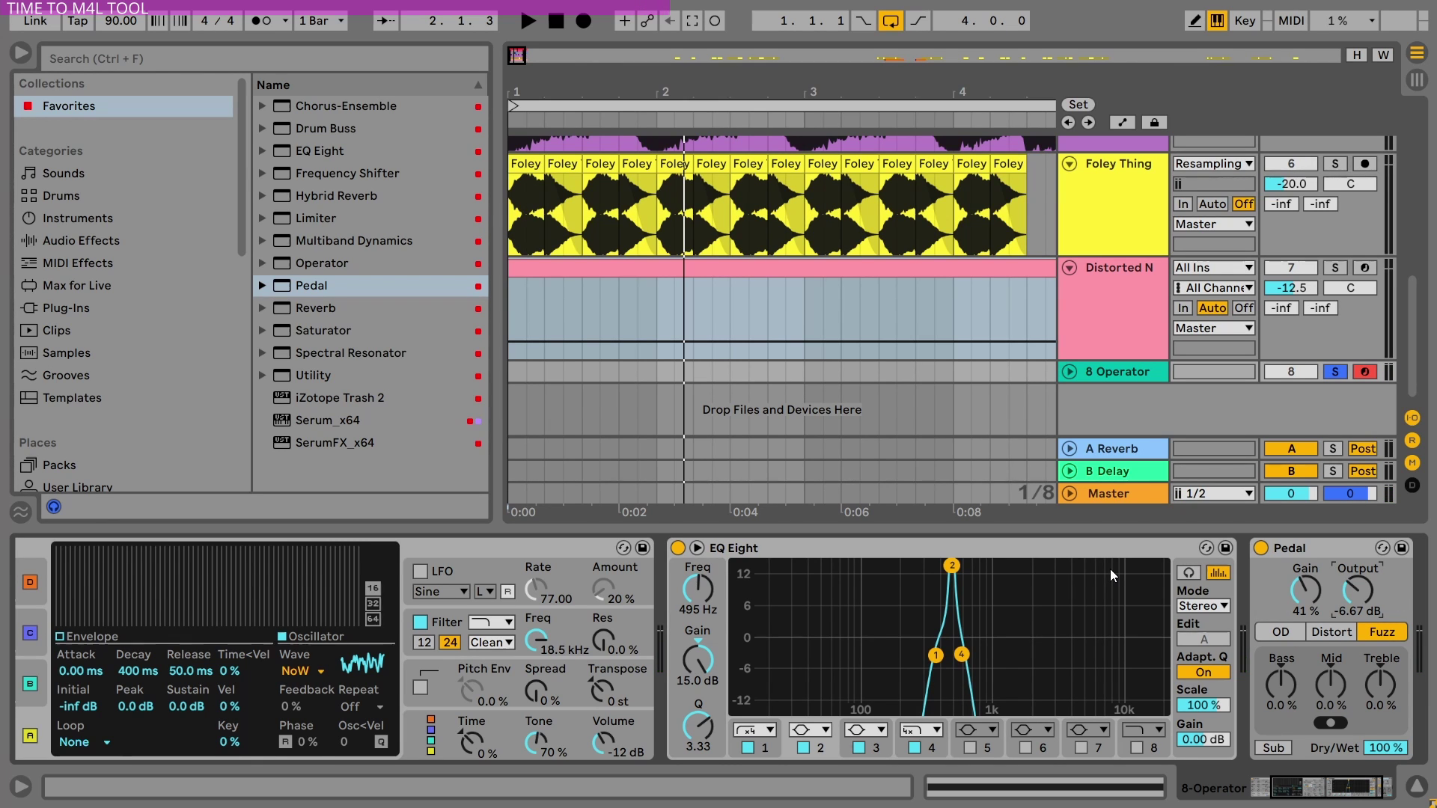
# Add the Multiband Dynamics OTT preset after Pedal with its Output at 8.20 dB, followed by a second EQ Eight.
pyautogui.click(293, 240)
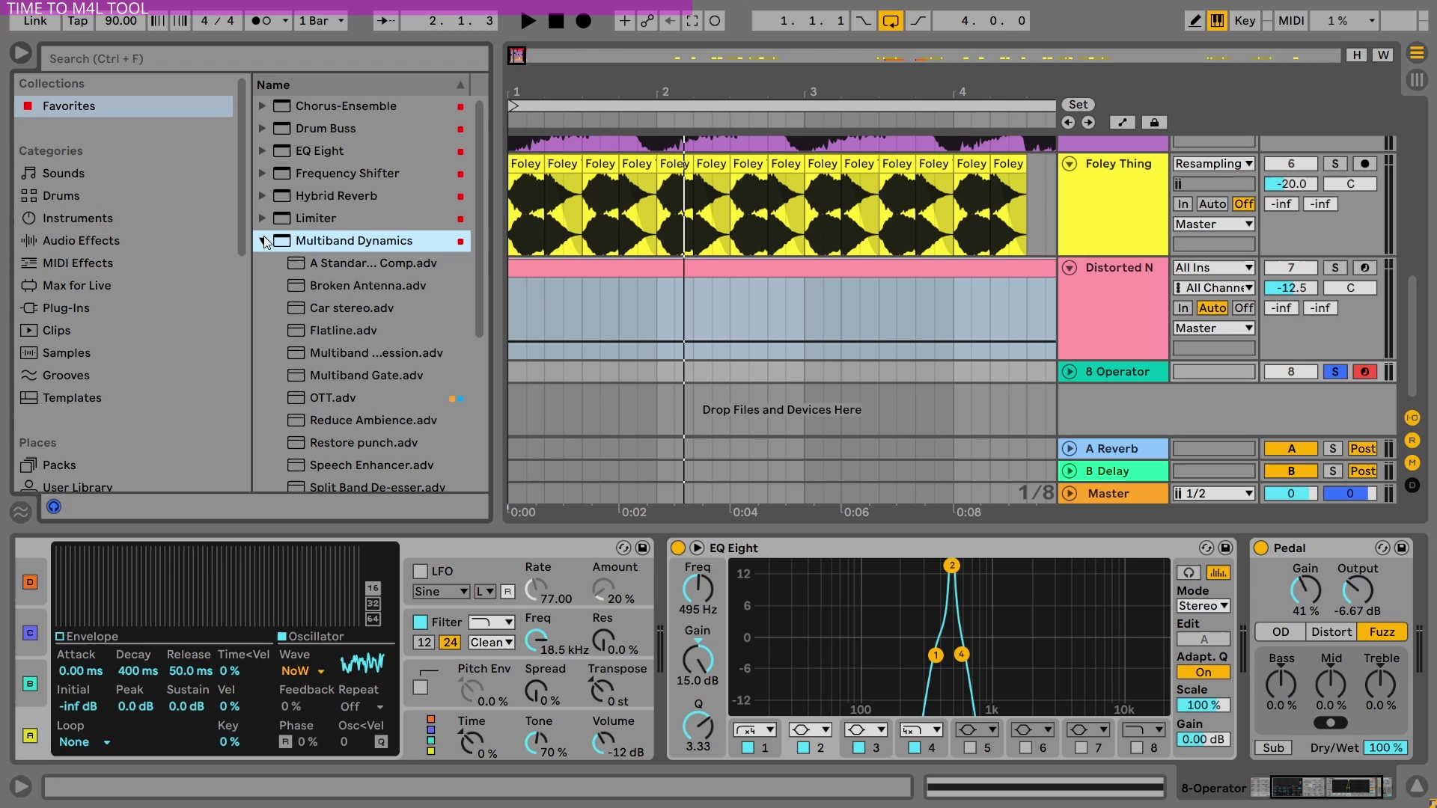
pyautogui.doubleClick(327, 399)
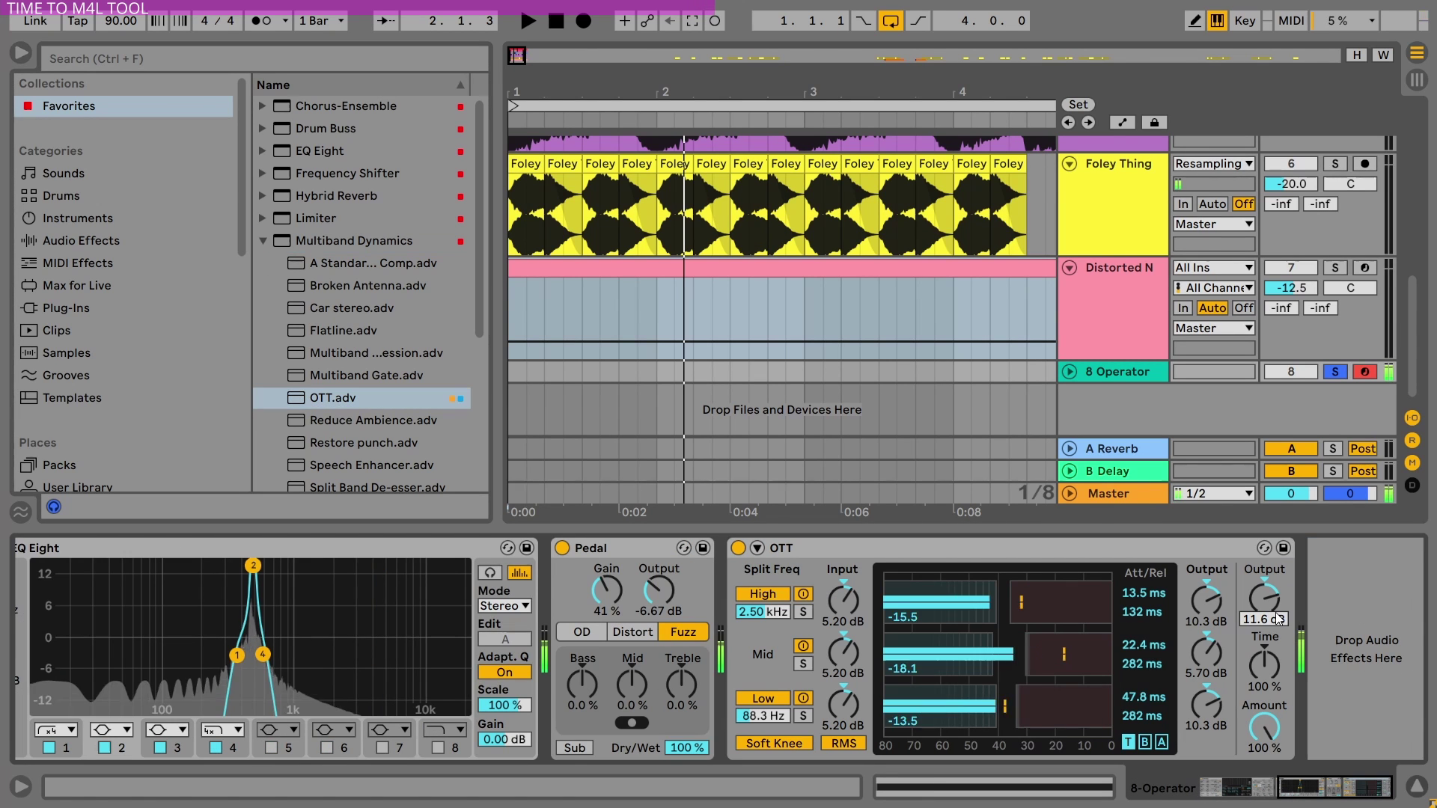
pyautogui.moveTo(294, 160); pyautogui.dragTo(1258, 714)
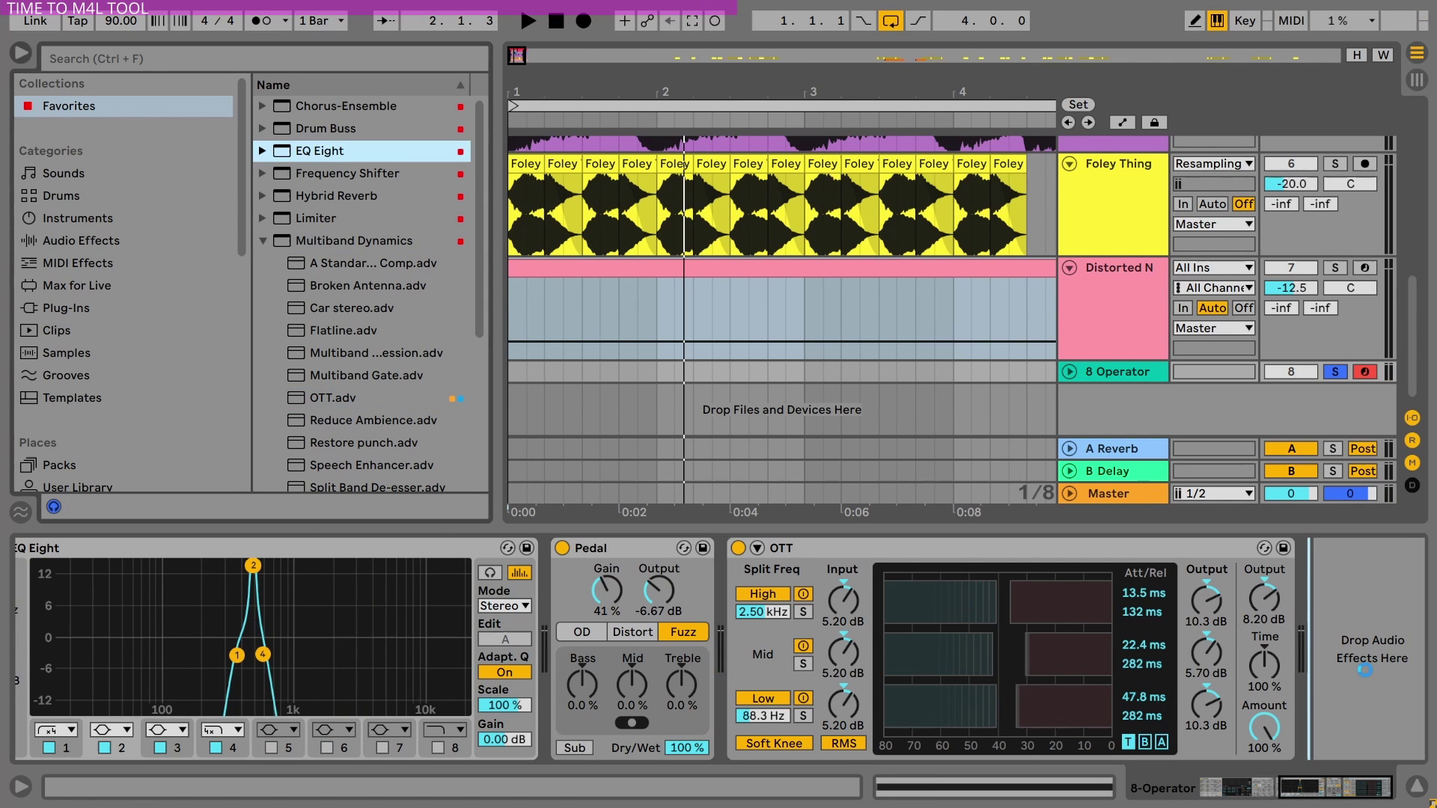
pyautogui.moveTo(1365, 668); pyautogui.dragTo(1365, 668)
pyautogui.press('a')
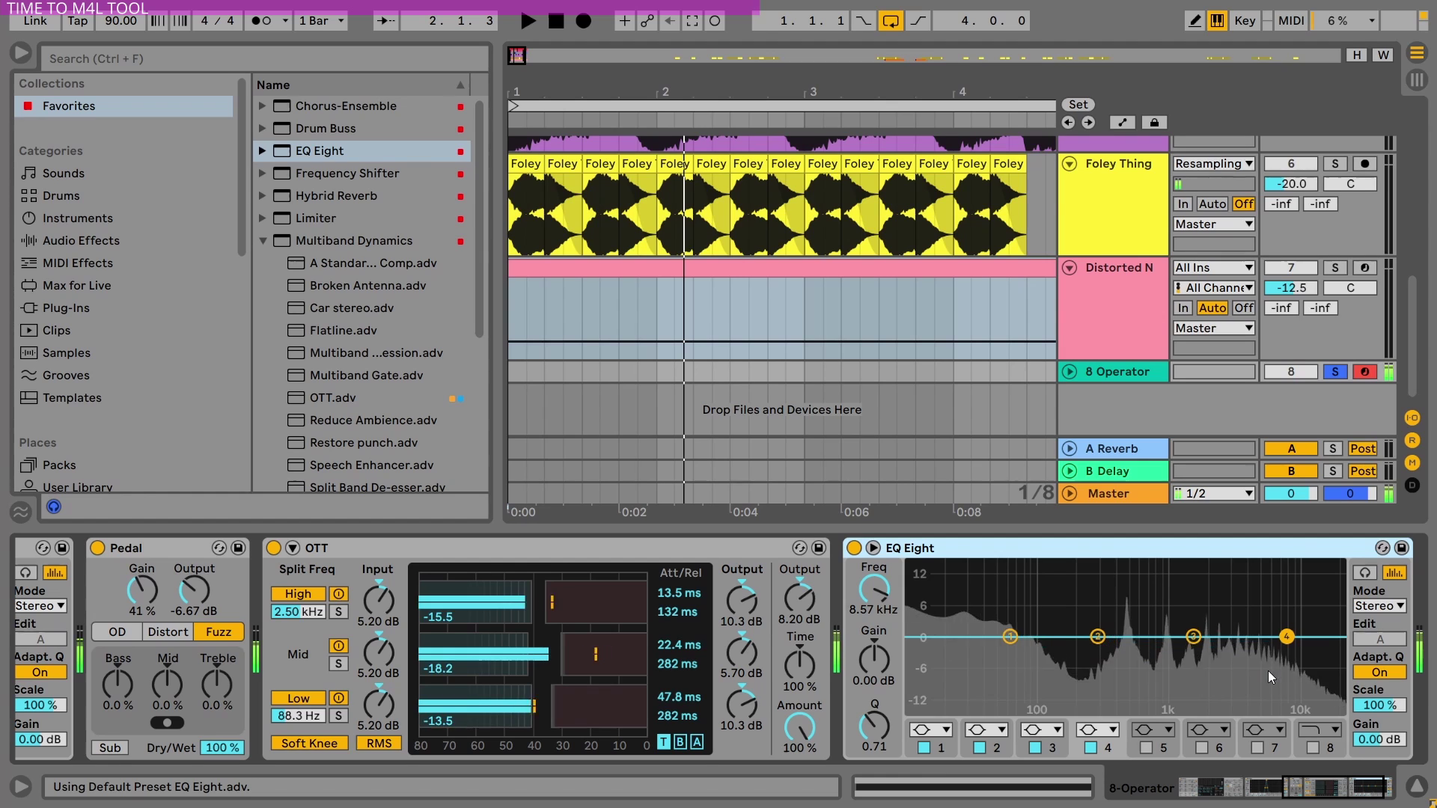
# On the second EQ Eight, set band 1 to a steep x4 low cut at about 359 Hz and band 4 to a regular high cut.
pyautogui.click(1009, 637)
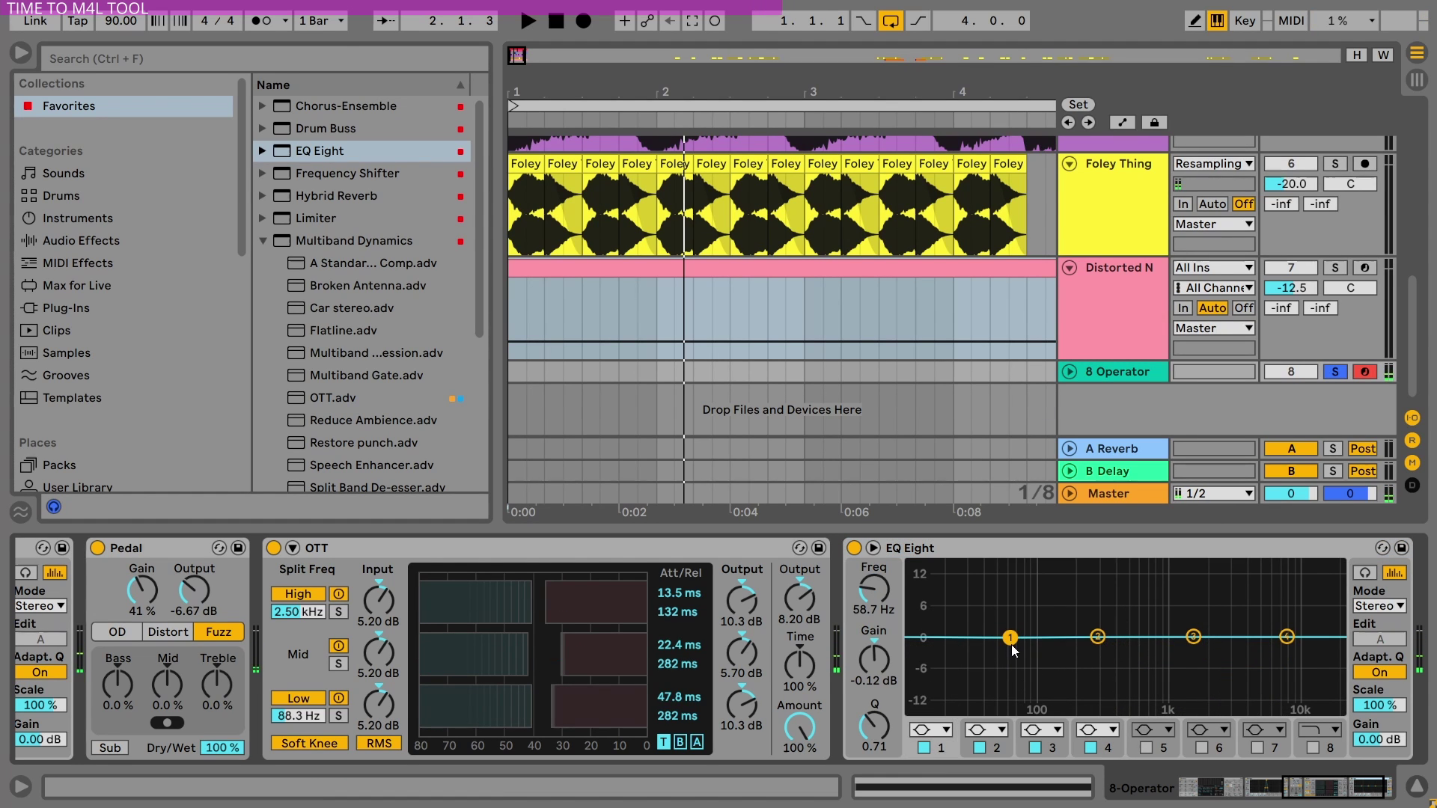
pyautogui.click(941, 729)
pyautogui.click(930, 595)
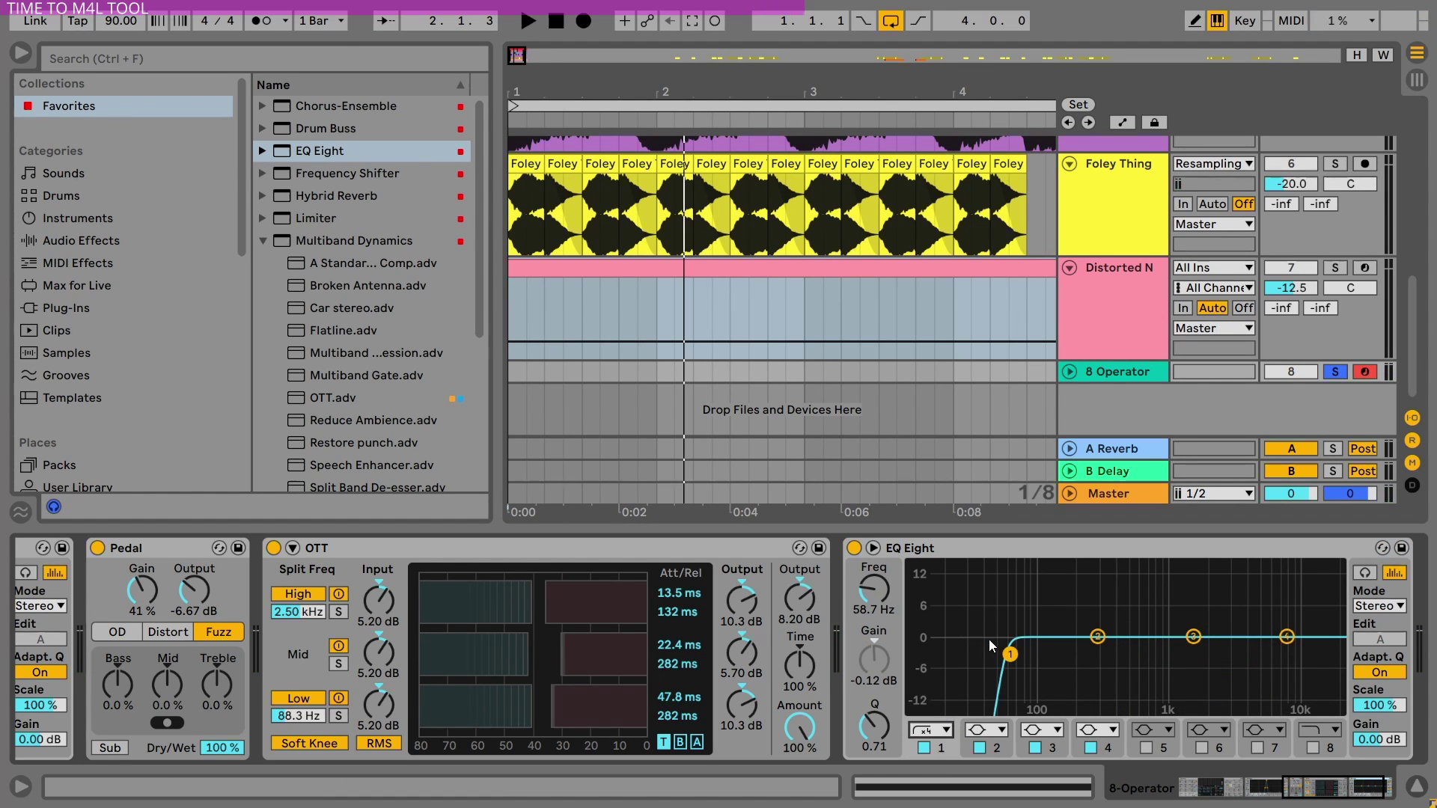
pyautogui.moveTo(1010, 657); pyautogui.dragTo(1112, 660)
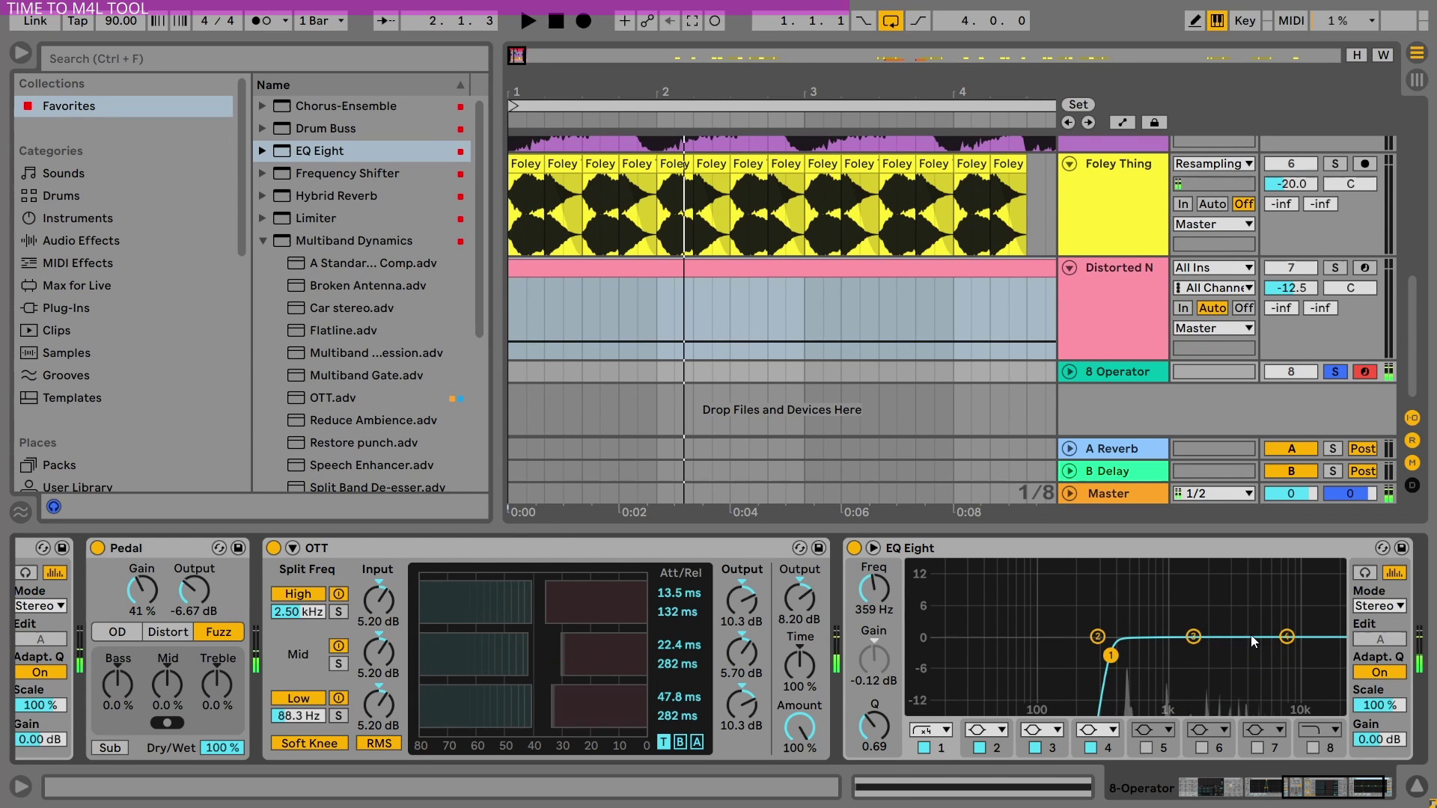
pyautogui.click(1287, 637)
pyautogui.click(1096, 730)
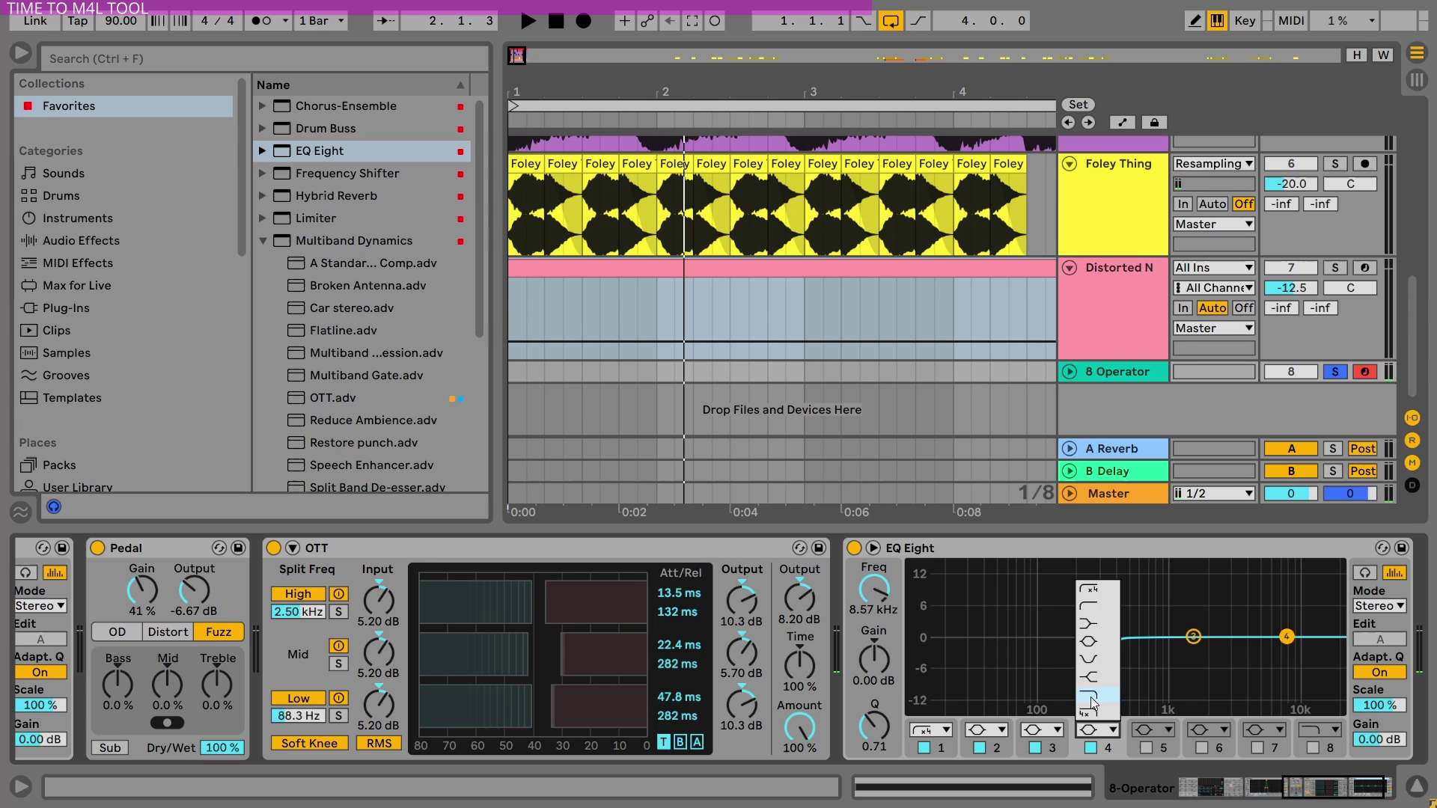
pyautogui.click(1094, 711)
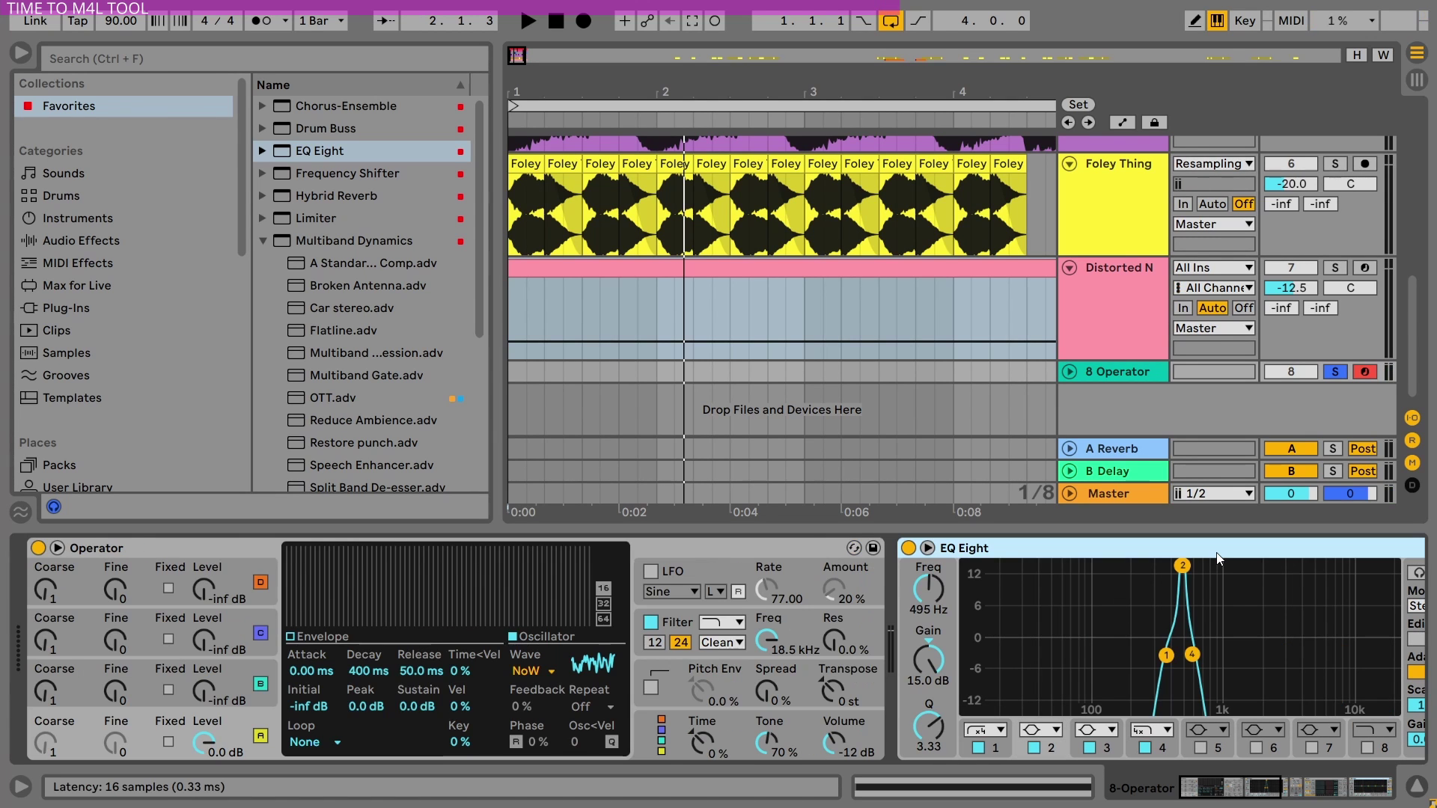
# Hide the browser and group all devices on the Operator track into an Instrument Rack.
pyautogui.hotkey('ctrl', 'alt', 'b')
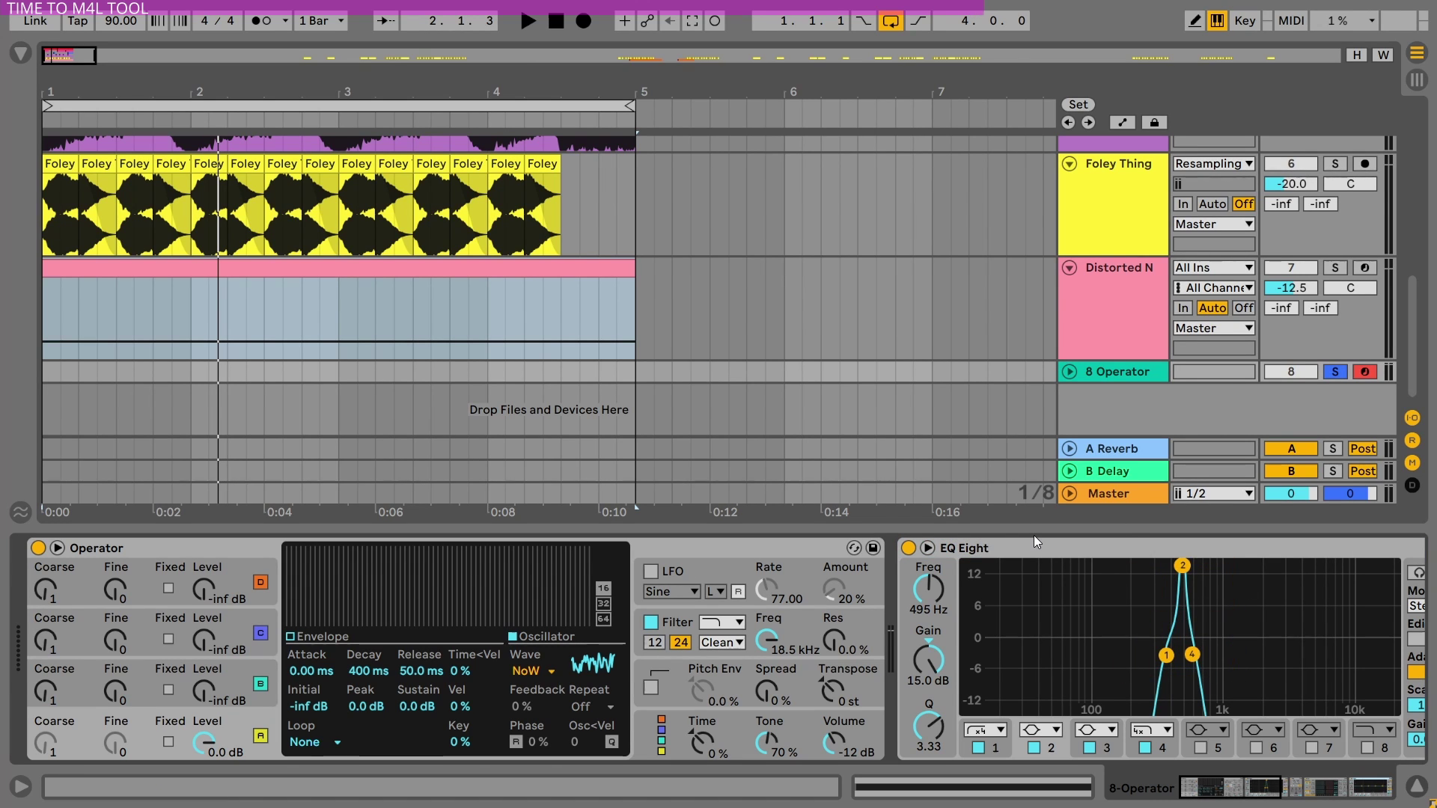
pyautogui.click(767, 550)
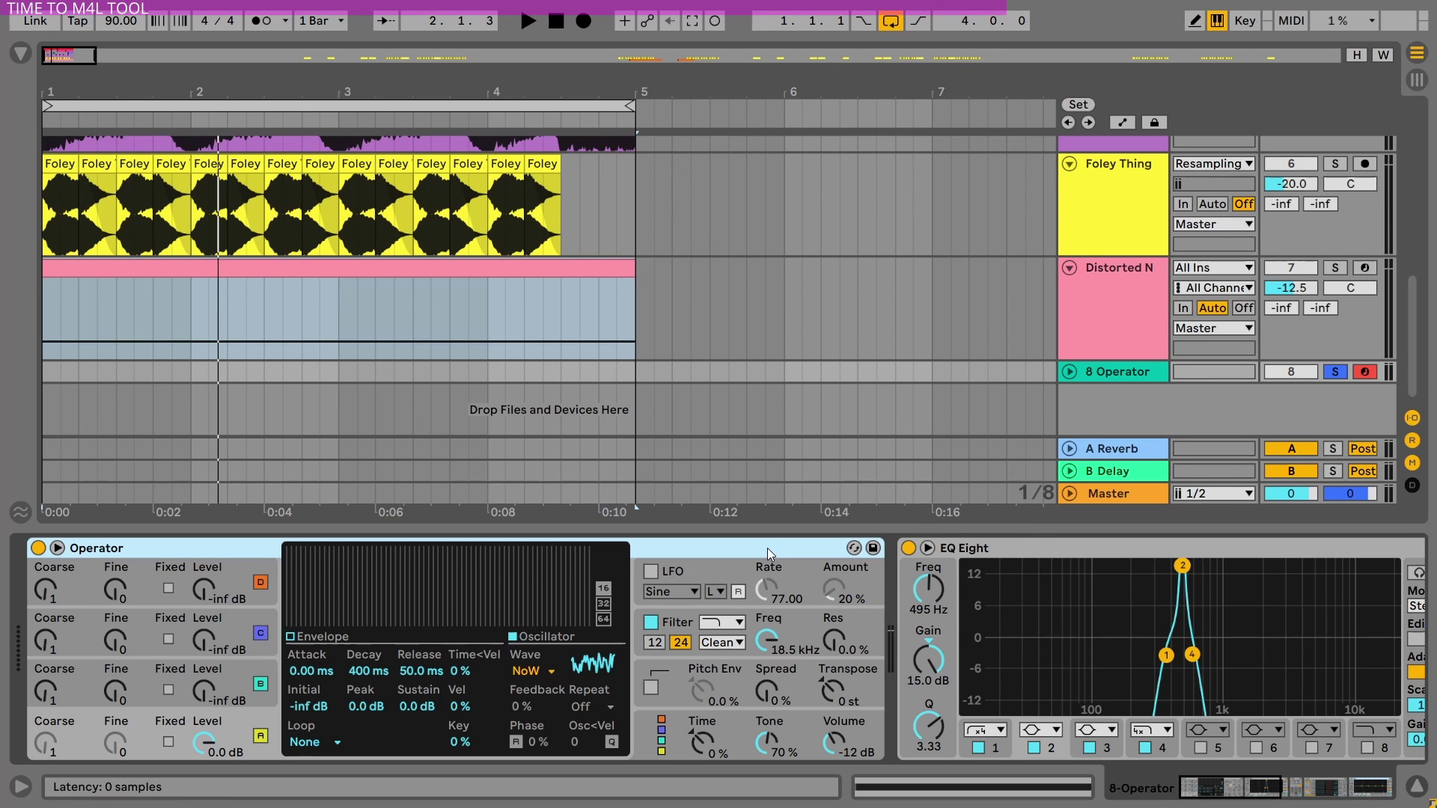
pyautogui.hotkey('ctrl', 'a')
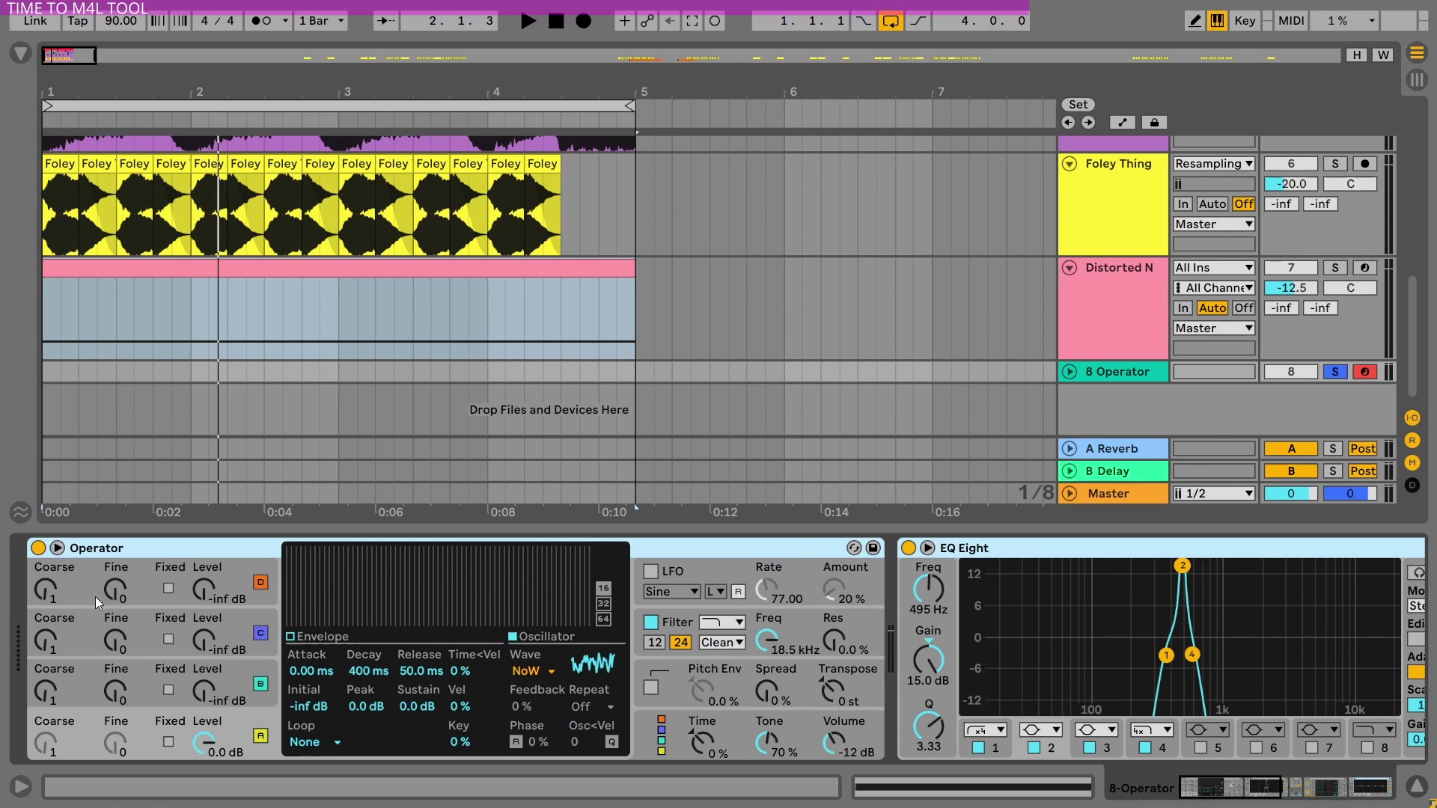
pyautogui.hotkey('ctrl', 'g')
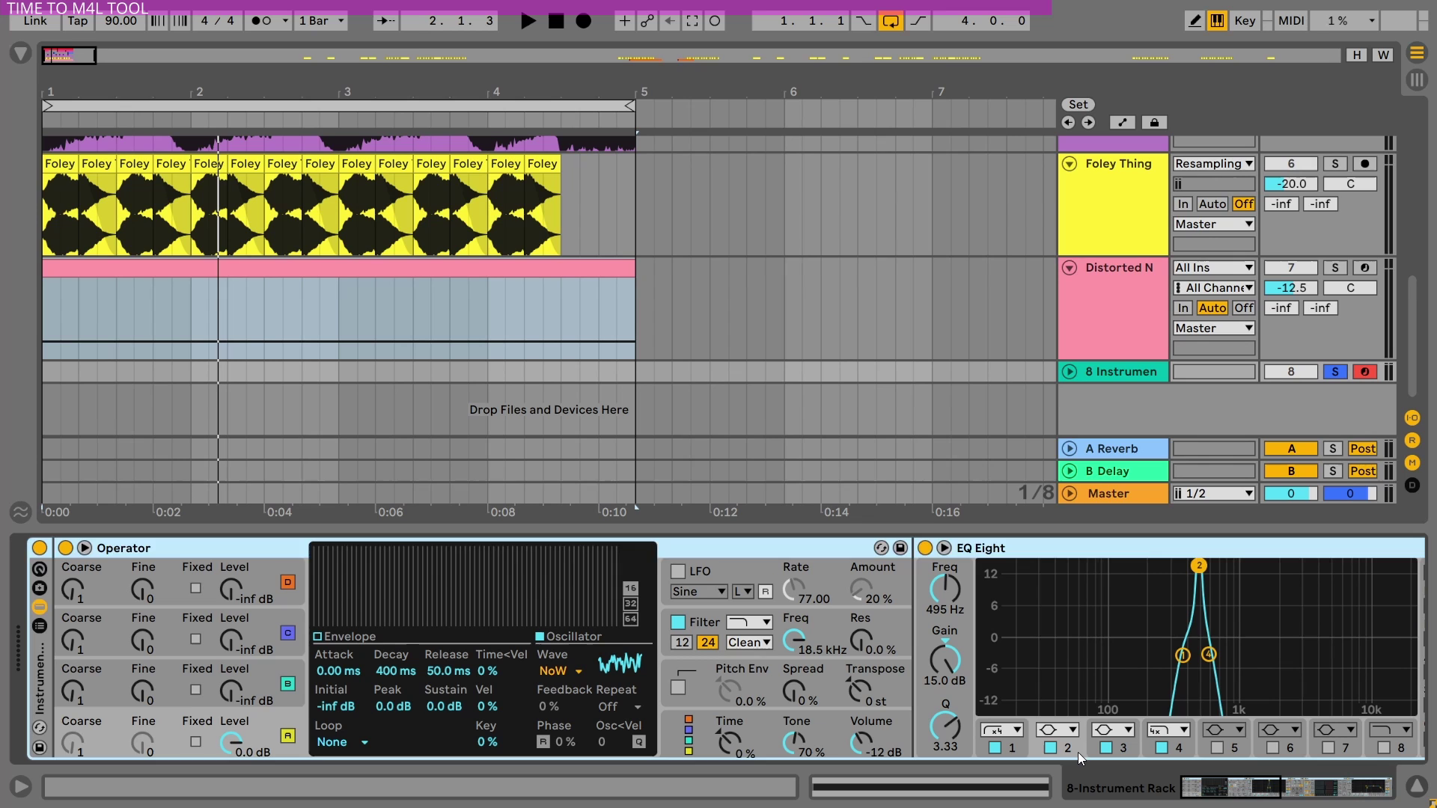
# Map the frequencies of bands 2 and 3 on the first EQ Eight to the rack's Macro 1.
pyautogui.rightClick(945, 592)
pyautogui.click(1008, 311)
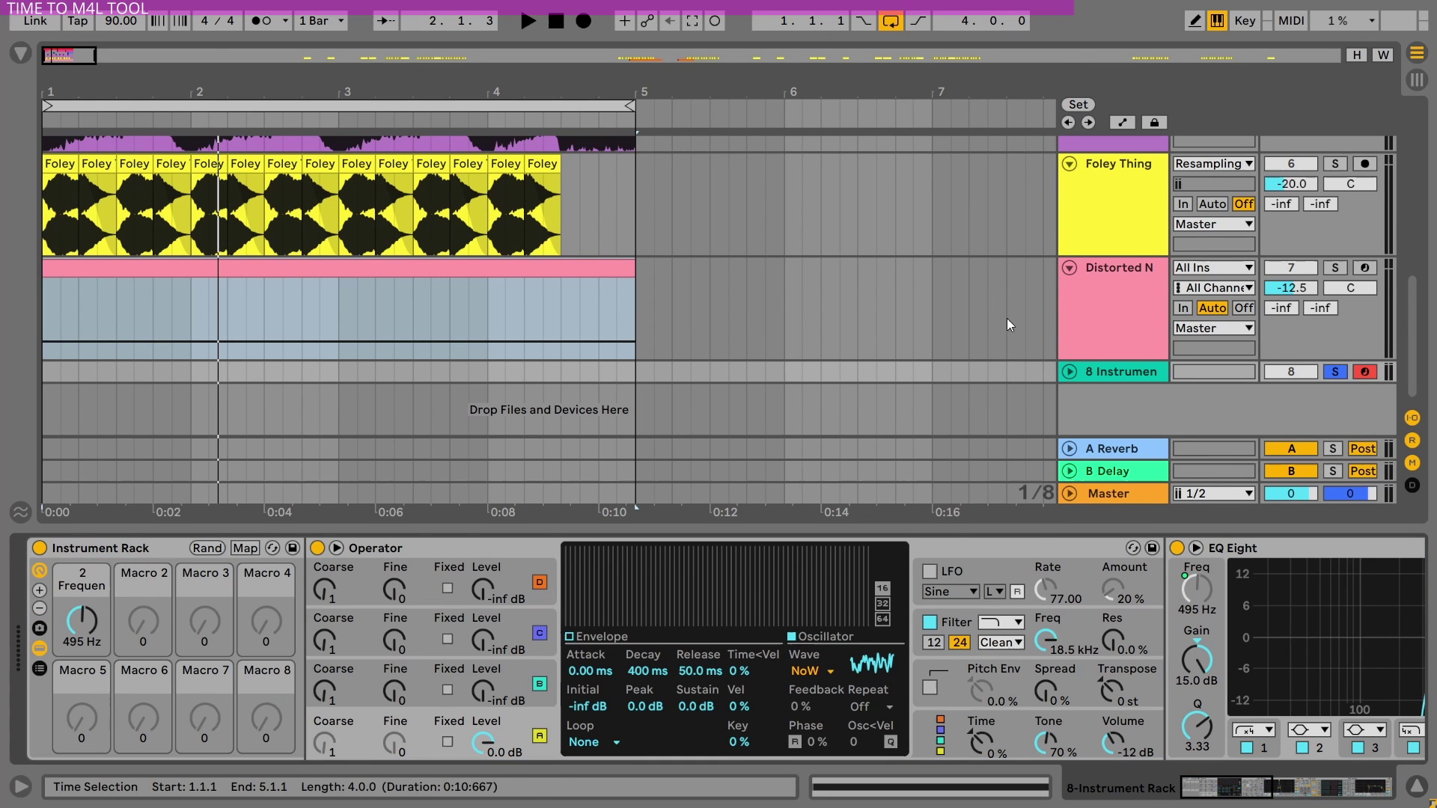
pyautogui.click(1250, 797)
pyautogui.rightClick(928, 590)
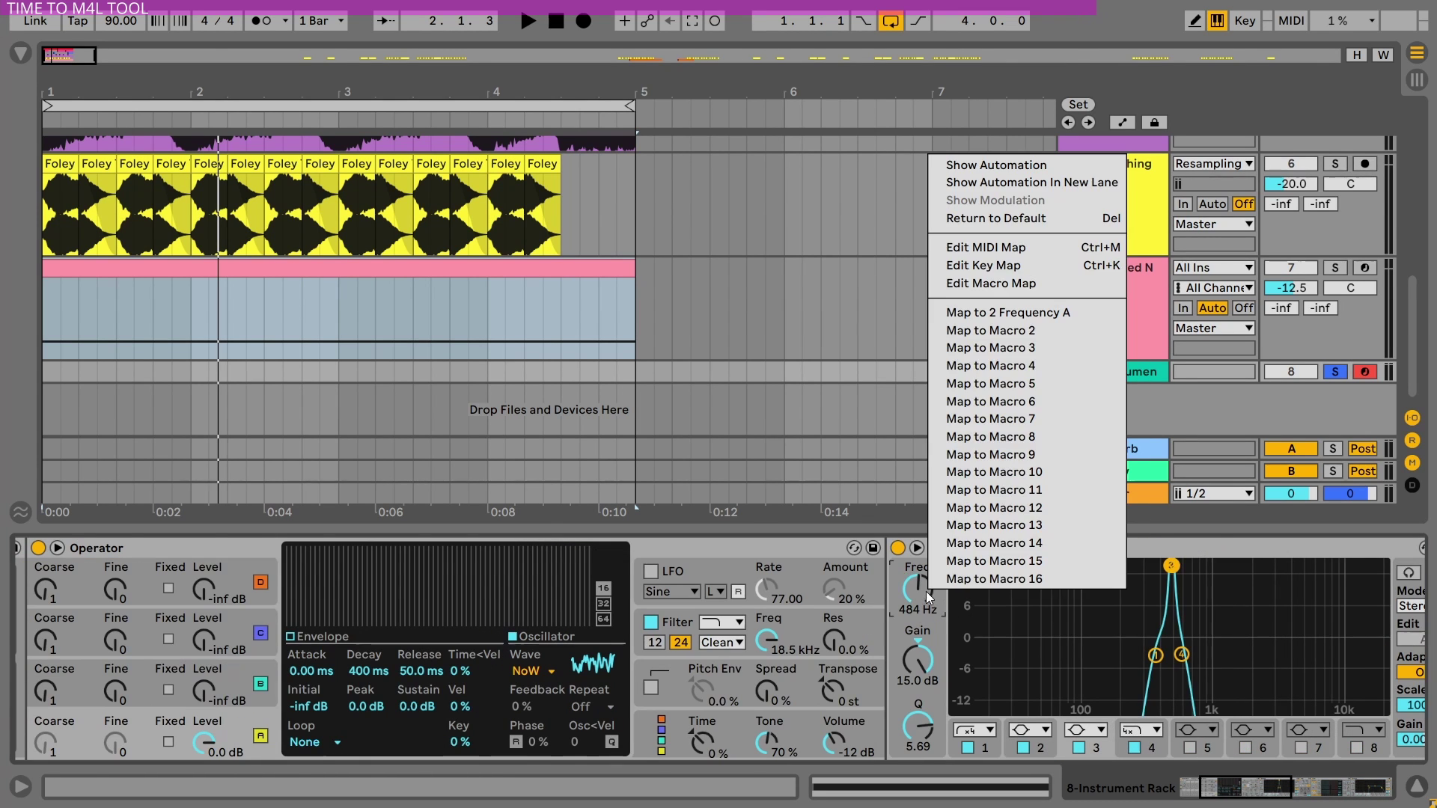
pyautogui.click(997, 314)
# Map the frequencies of bands 4 and 1 on the first EQ Eight to the same 2 Frequency A macro.
pyautogui.click(1181, 654)
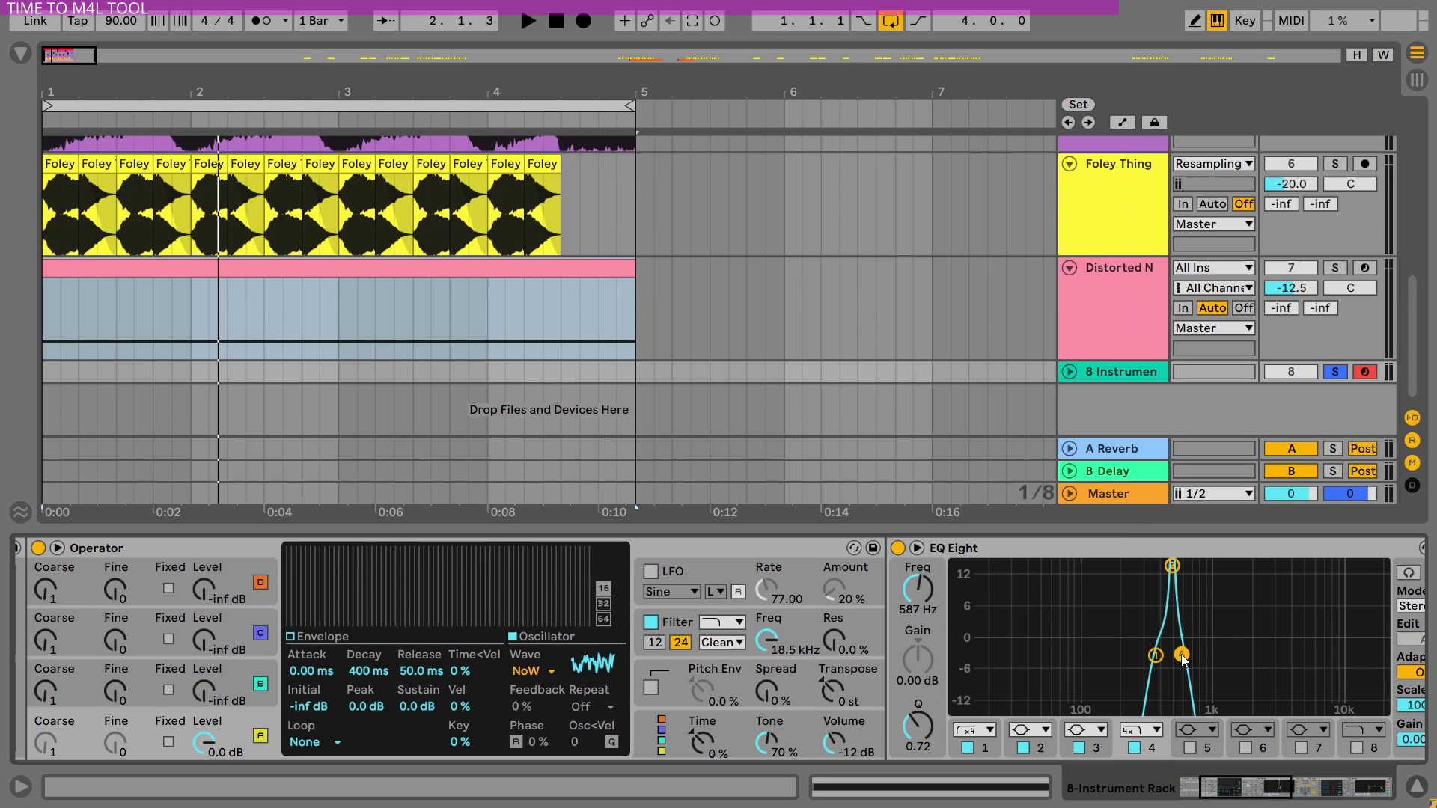
pyautogui.rightClick(918, 589)
pyautogui.click(958, 309)
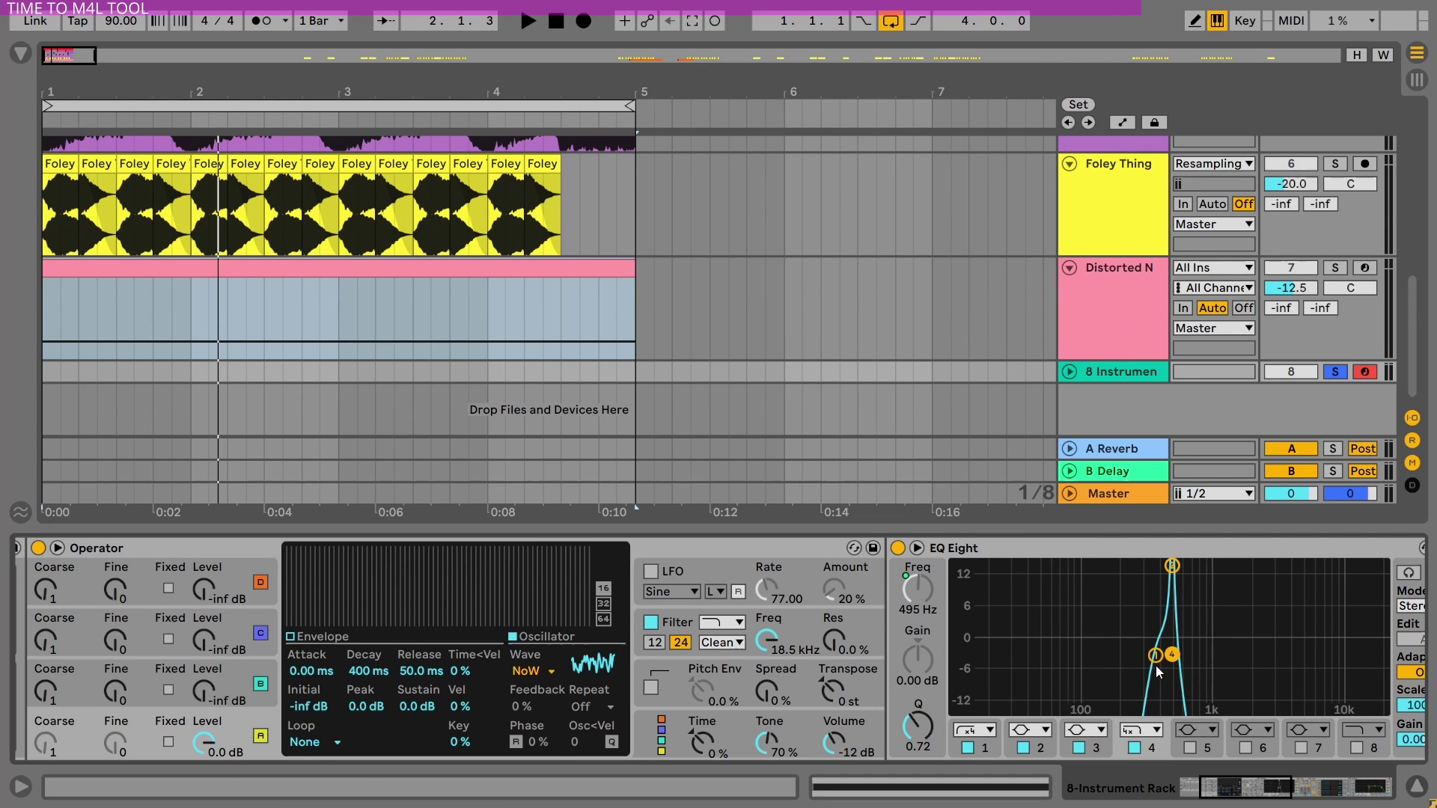
pyautogui.rightClick(922, 591)
pyautogui.click(989, 311)
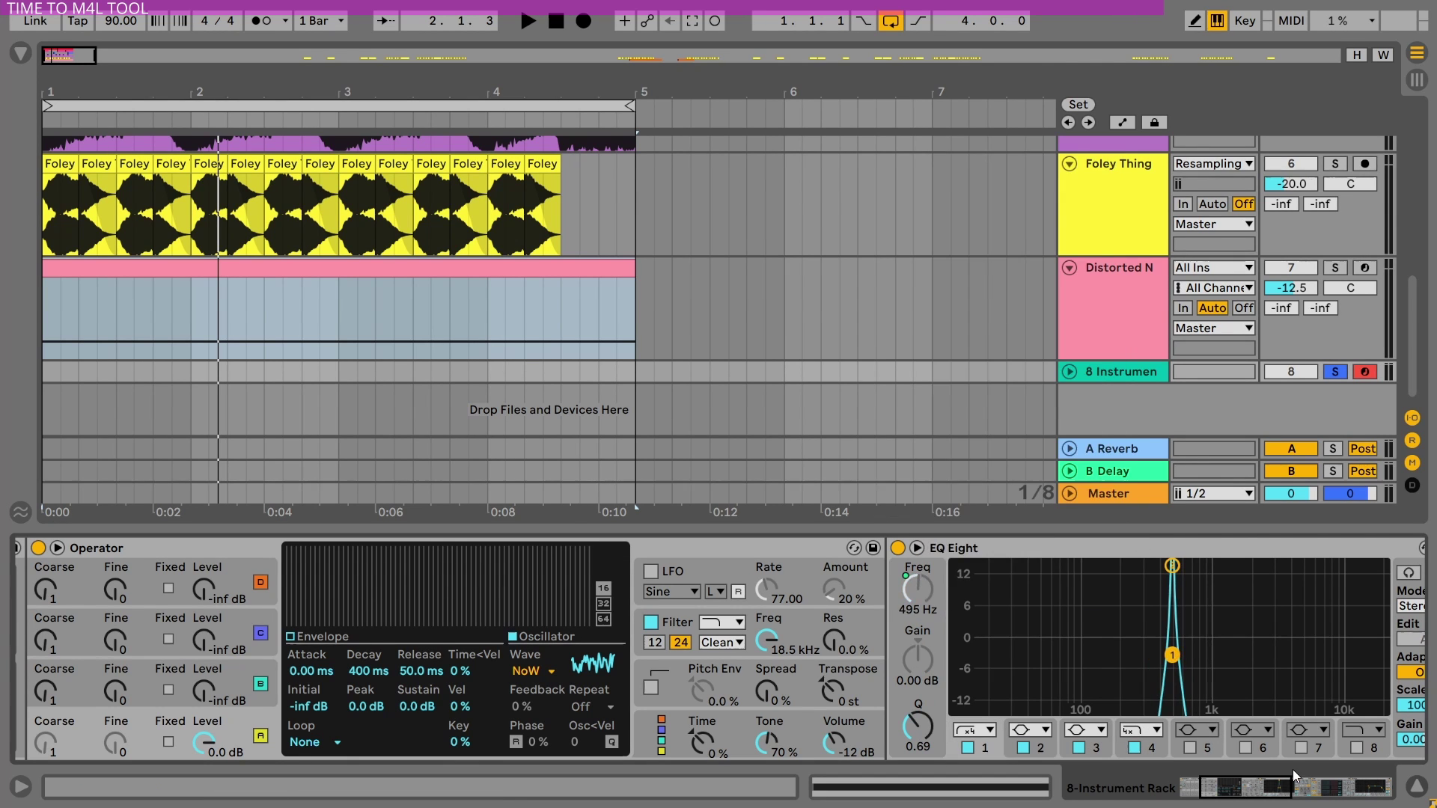
pyautogui.click(1295, 778)
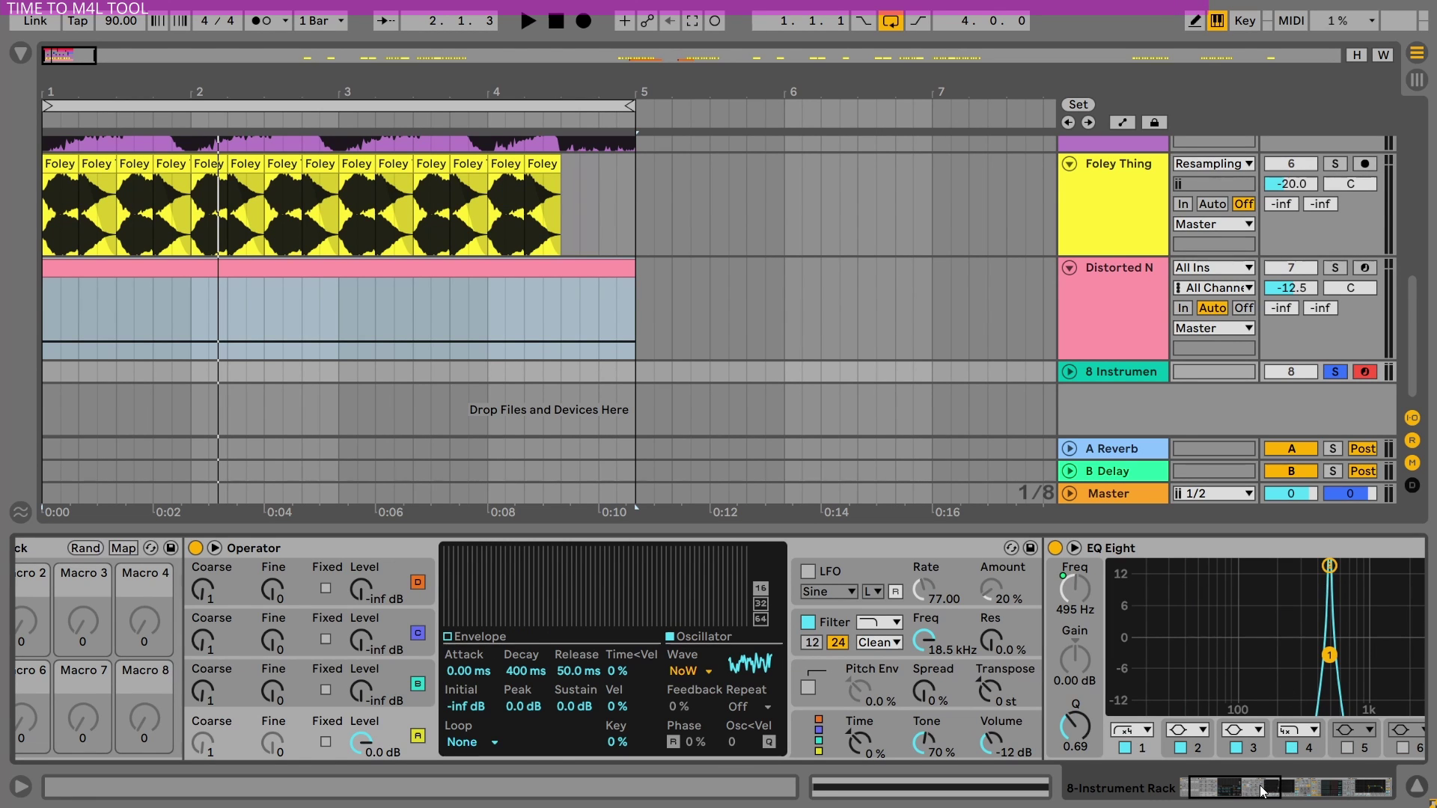
# Set the Instrument Rack's Macro 1 to about 183 Hz.
pyautogui.moveTo(1260, 785); pyautogui.dragTo(1251, 785)
pyautogui.moveTo(82, 621)
pyautogui.mouseDown()
pyautogui.moveTo(82, 599)
pyautogui.moveTo(83, 627)
pyautogui.mouseUp()
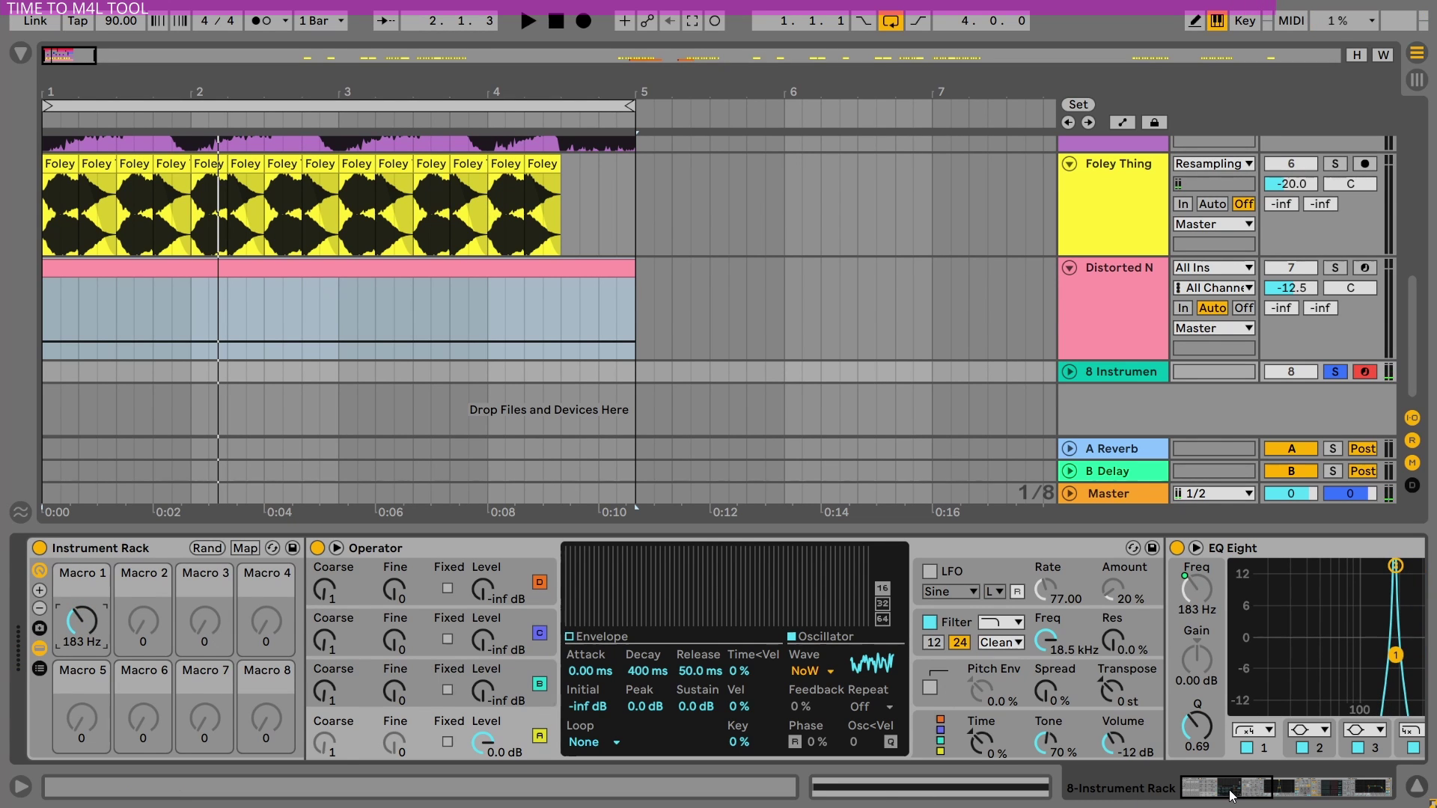
pyautogui.moveTo(1229, 791)
pyautogui.mouseDown()
pyautogui.moveTo(1243, 795)
pyautogui.moveTo(1216, 797)
pyautogui.mouseUp()
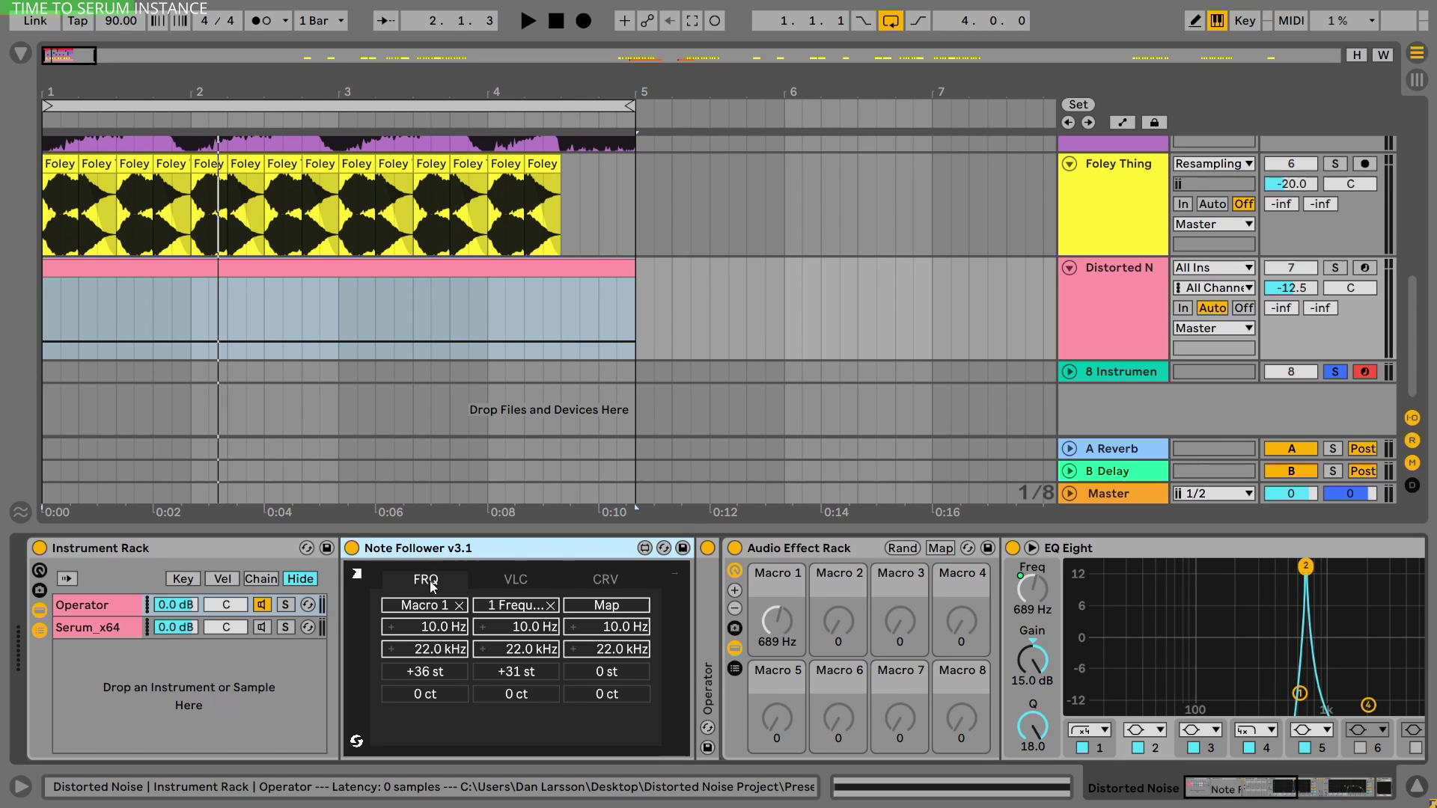
# Look through Note Follower's VLC and CRV pages and return to its FRQ page.
pyautogui.click(500, 580)
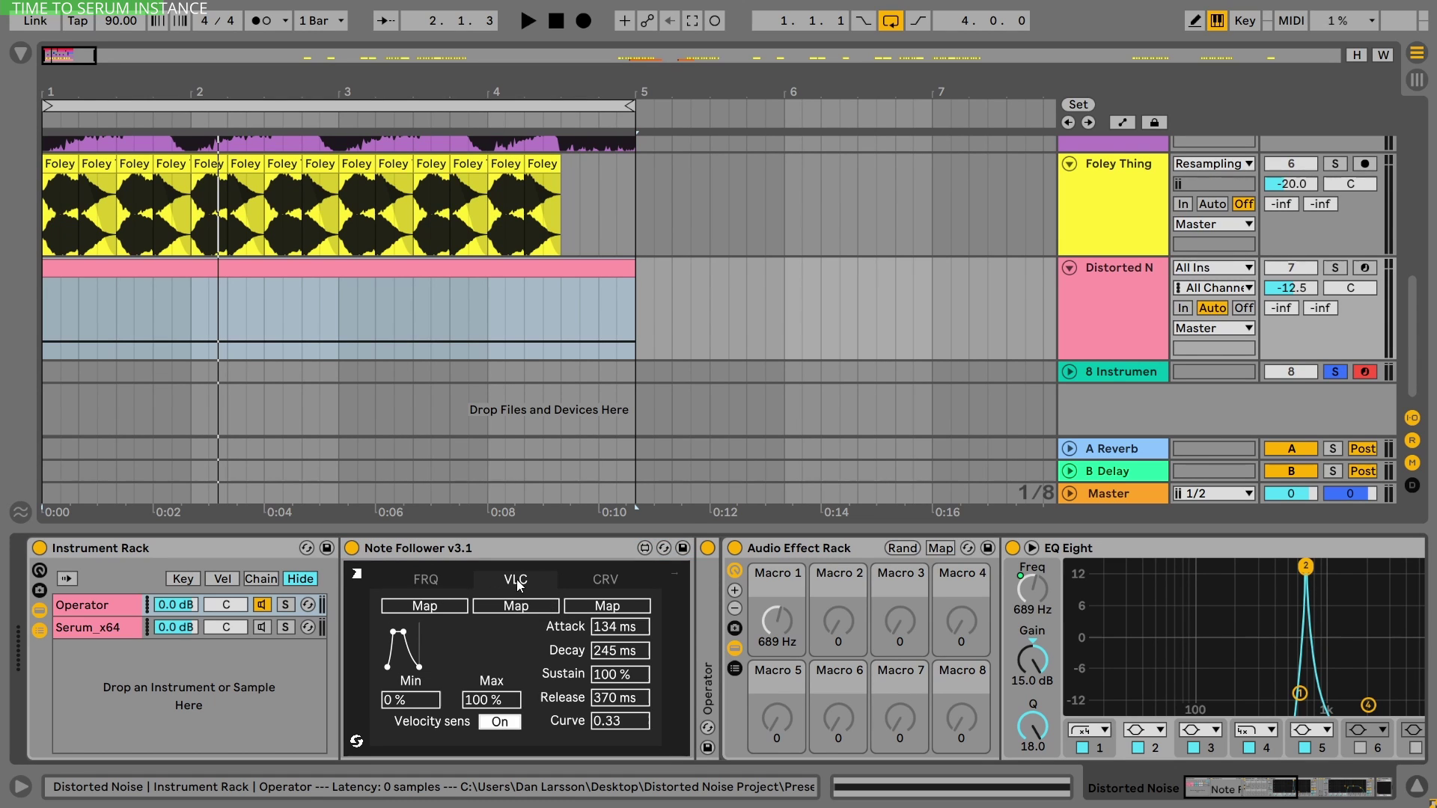
pyautogui.click(613, 581)
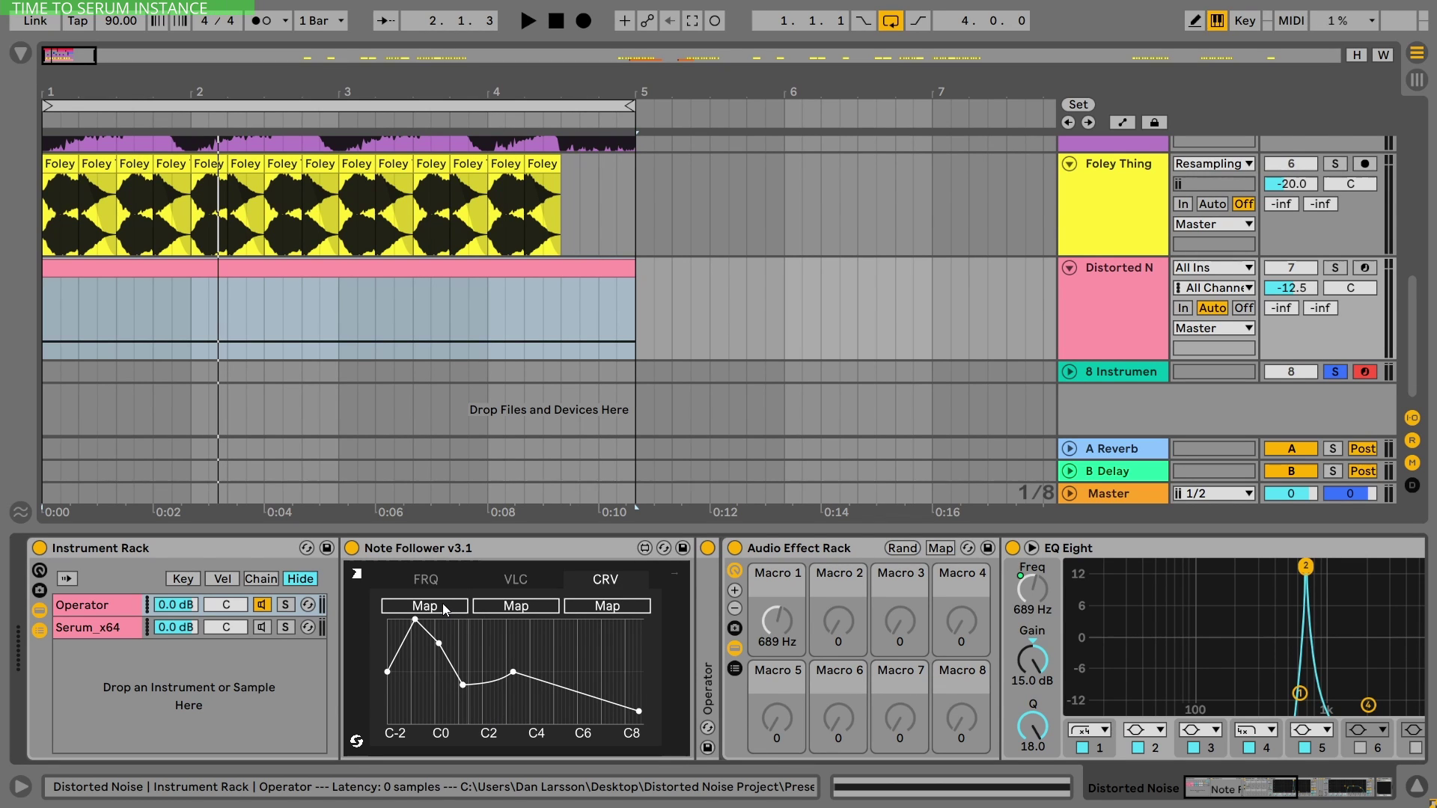
pyautogui.click(446, 581)
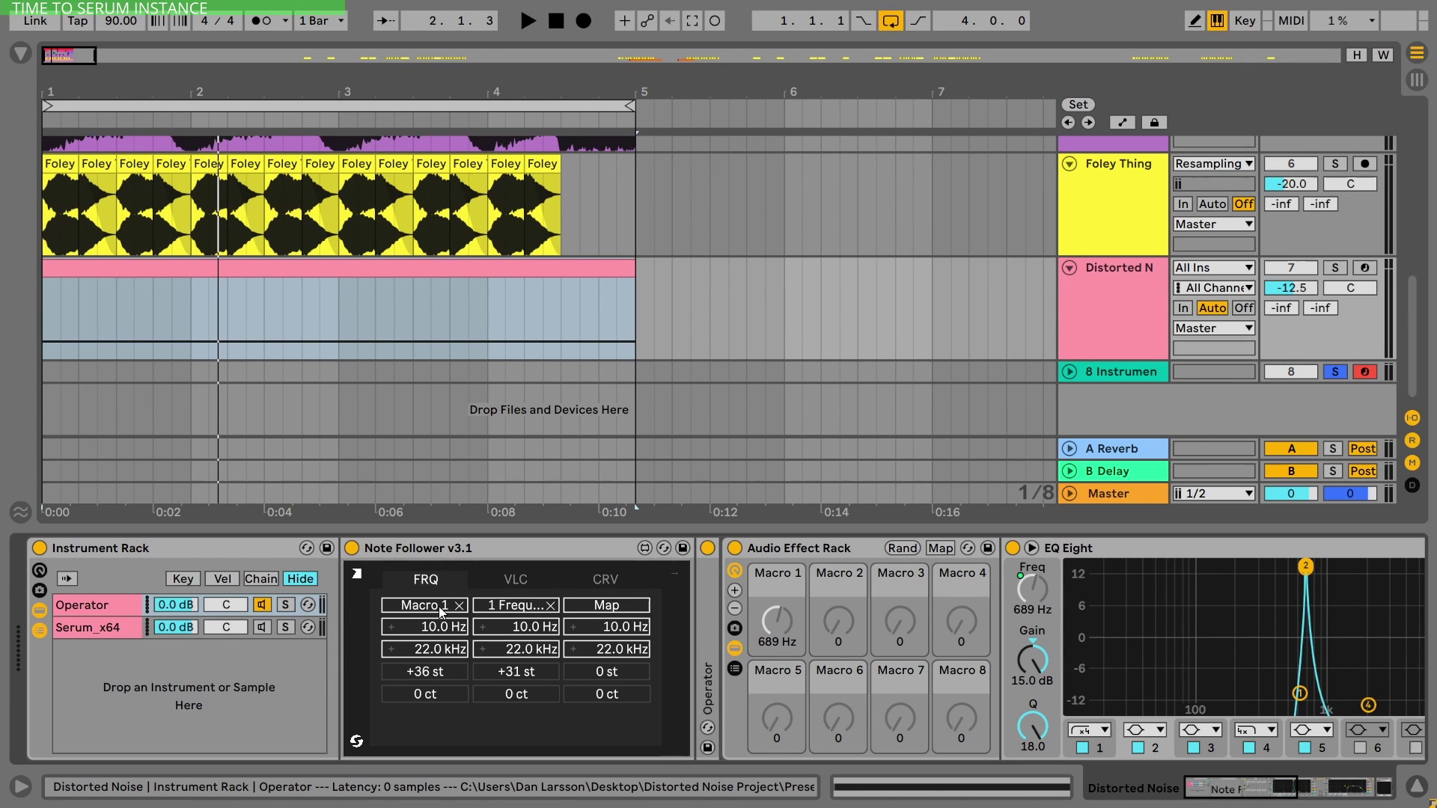
# Reselect Note Follower's Macro 1 and EQ band 1 frequency mappings, and arm and solo the Distorted Noise track.
pyautogui.click(441, 610)
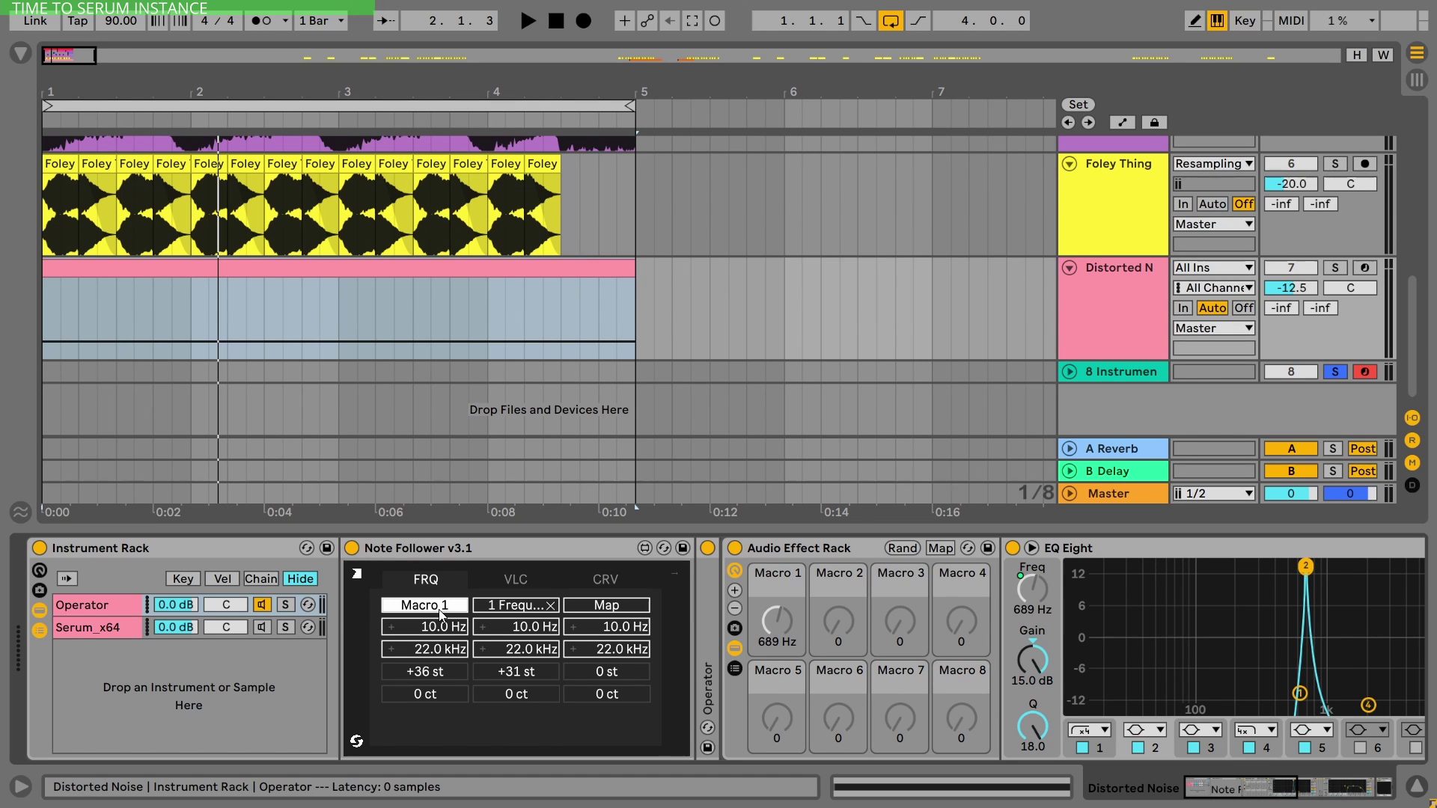
pyautogui.click(775, 627)
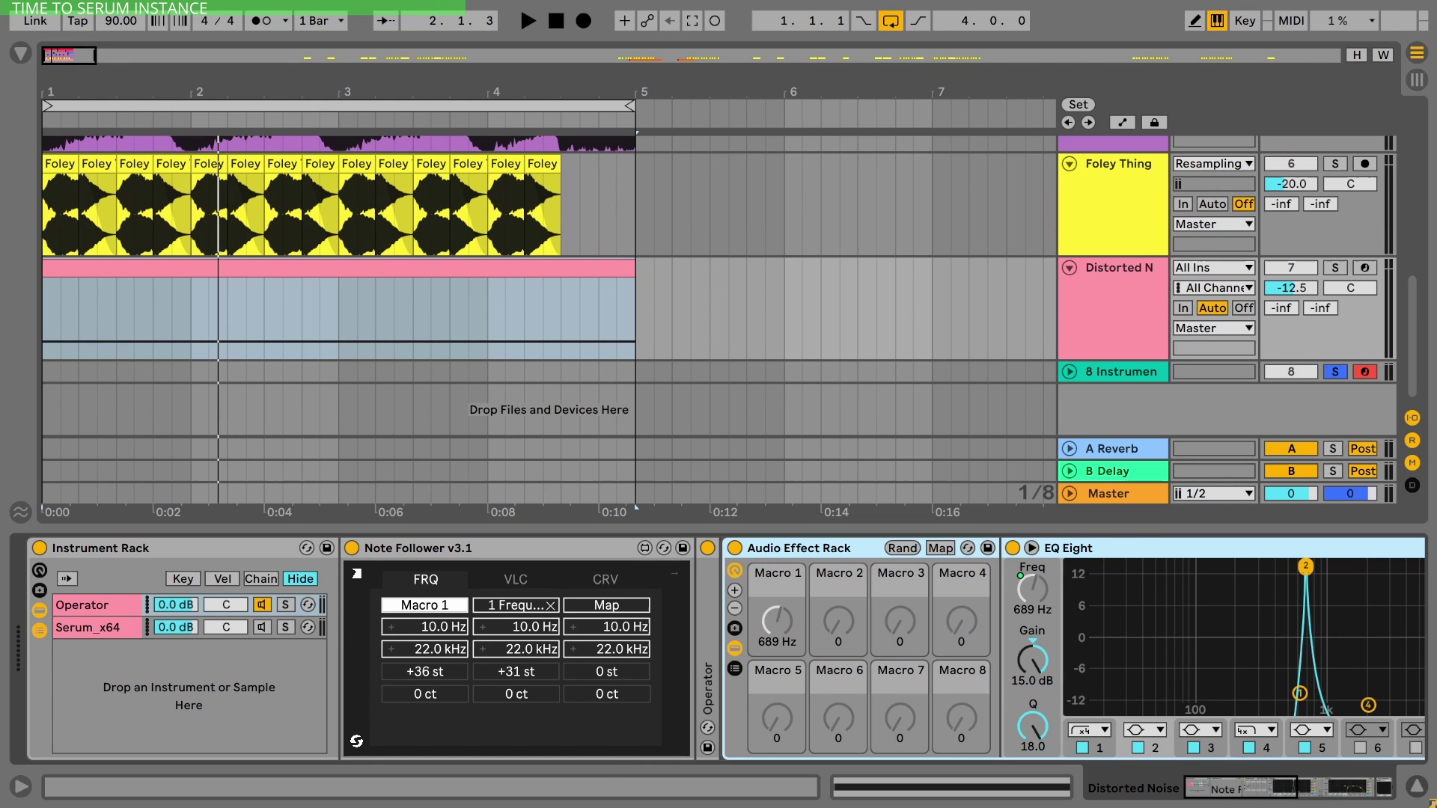
pyautogui.click(1367, 269)
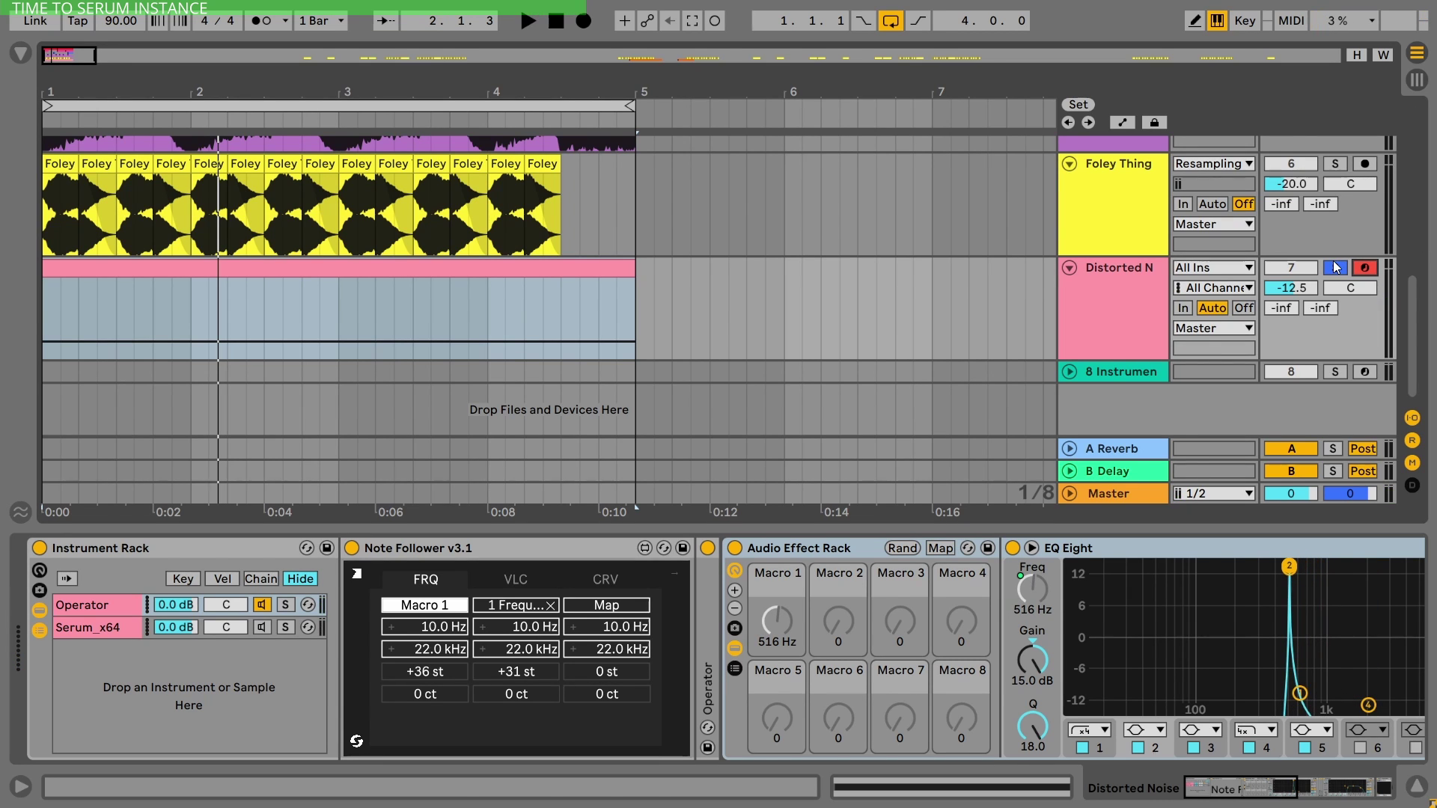
pyautogui.click(509, 610)
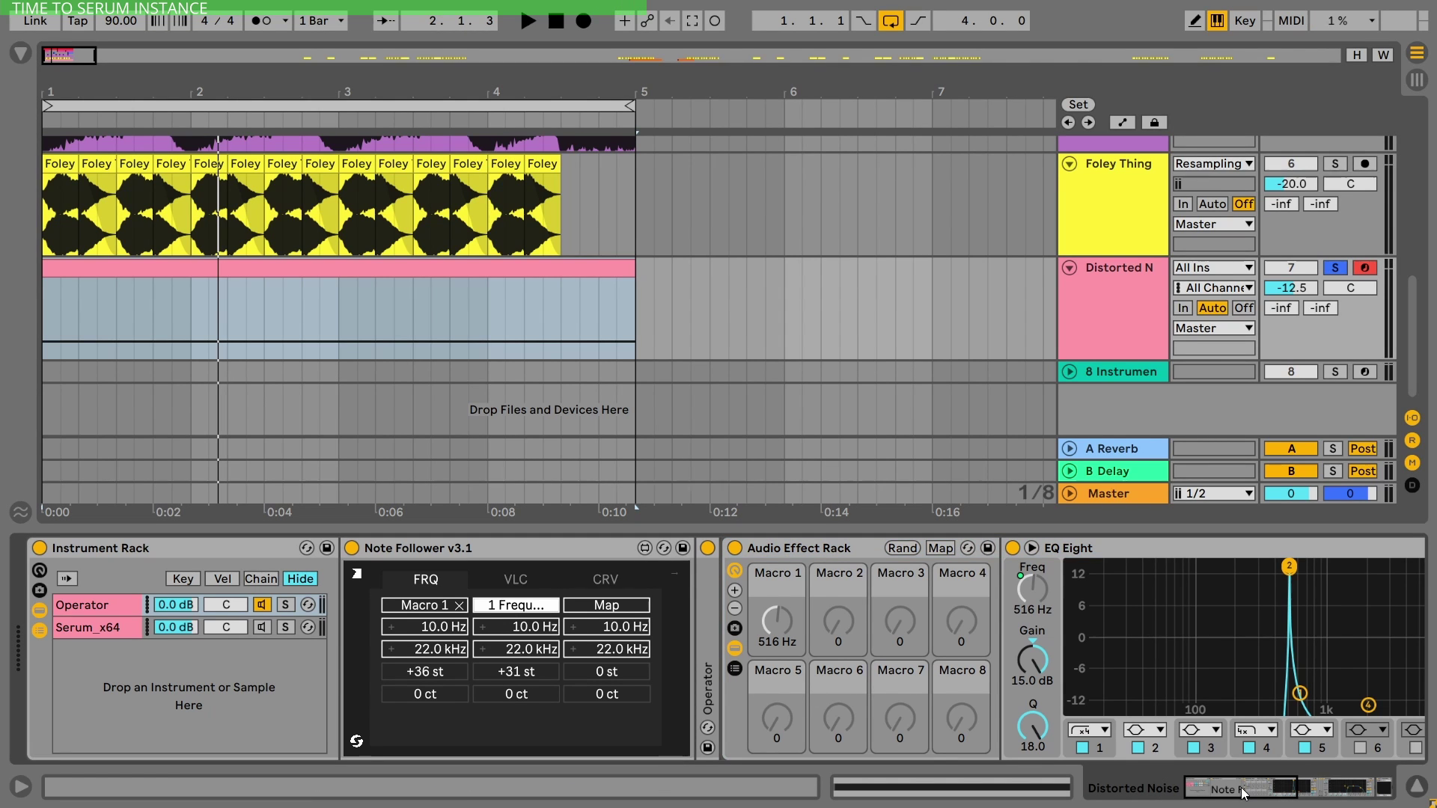
# On the EQ Eight after OTT, turn off band 1 and make band 2 a steep x4 low cut at about 499 Hz.
pyautogui.moveTo(1244, 792); pyautogui.dragTo(1337, 801)
pyautogui.click(592, 747)
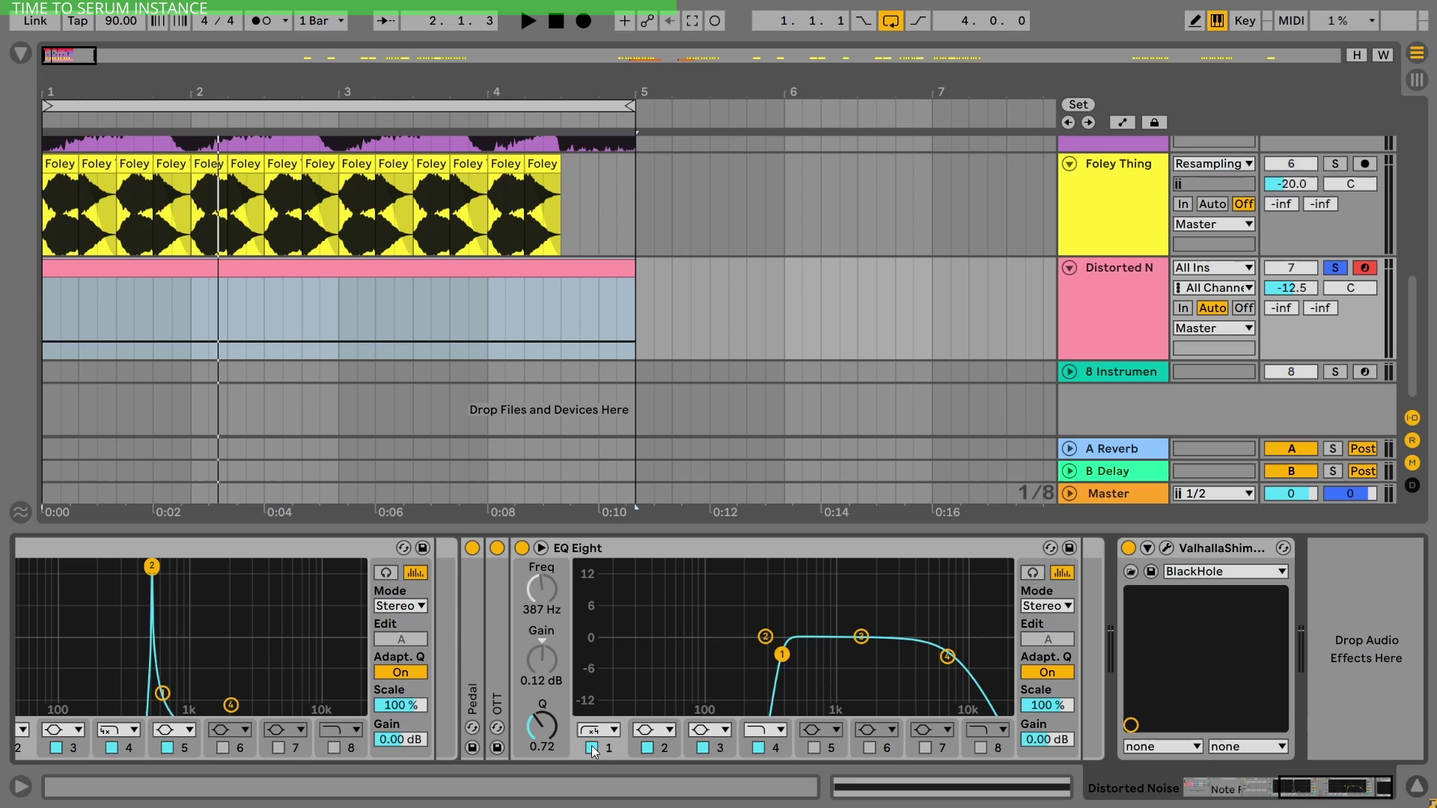
pyautogui.press('a')
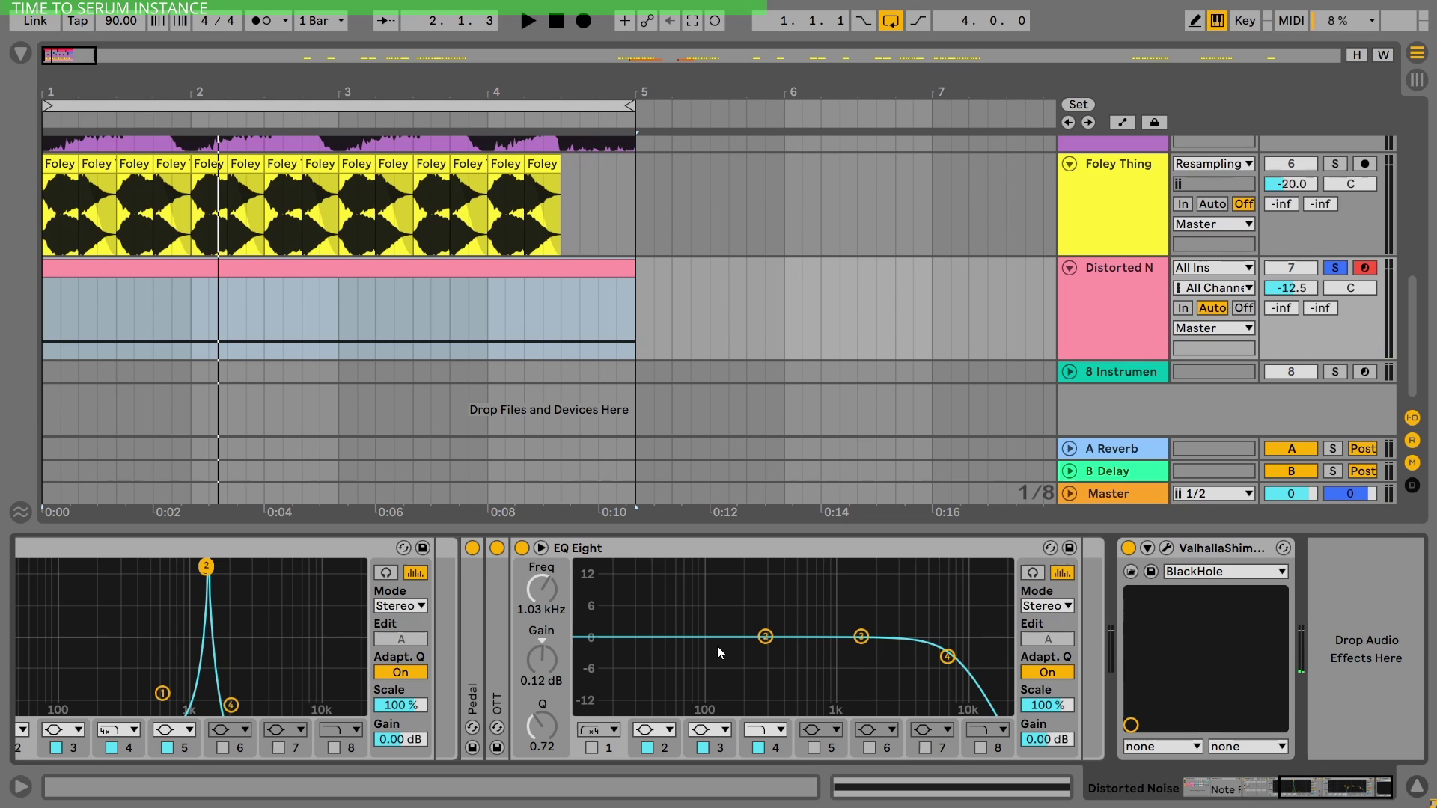
pyautogui.click(765, 636)
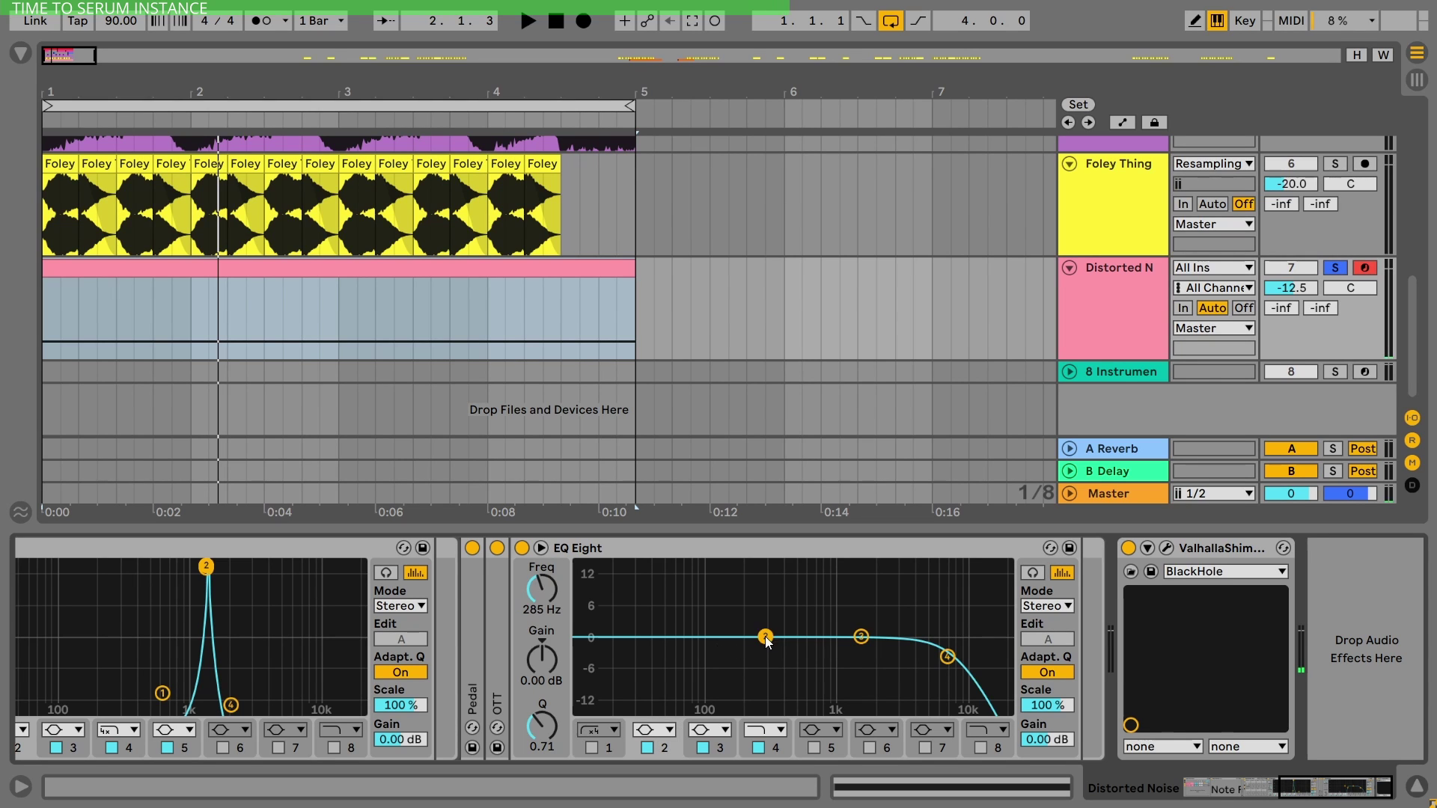
pyautogui.click(655, 730)
pyautogui.click(654, 587)
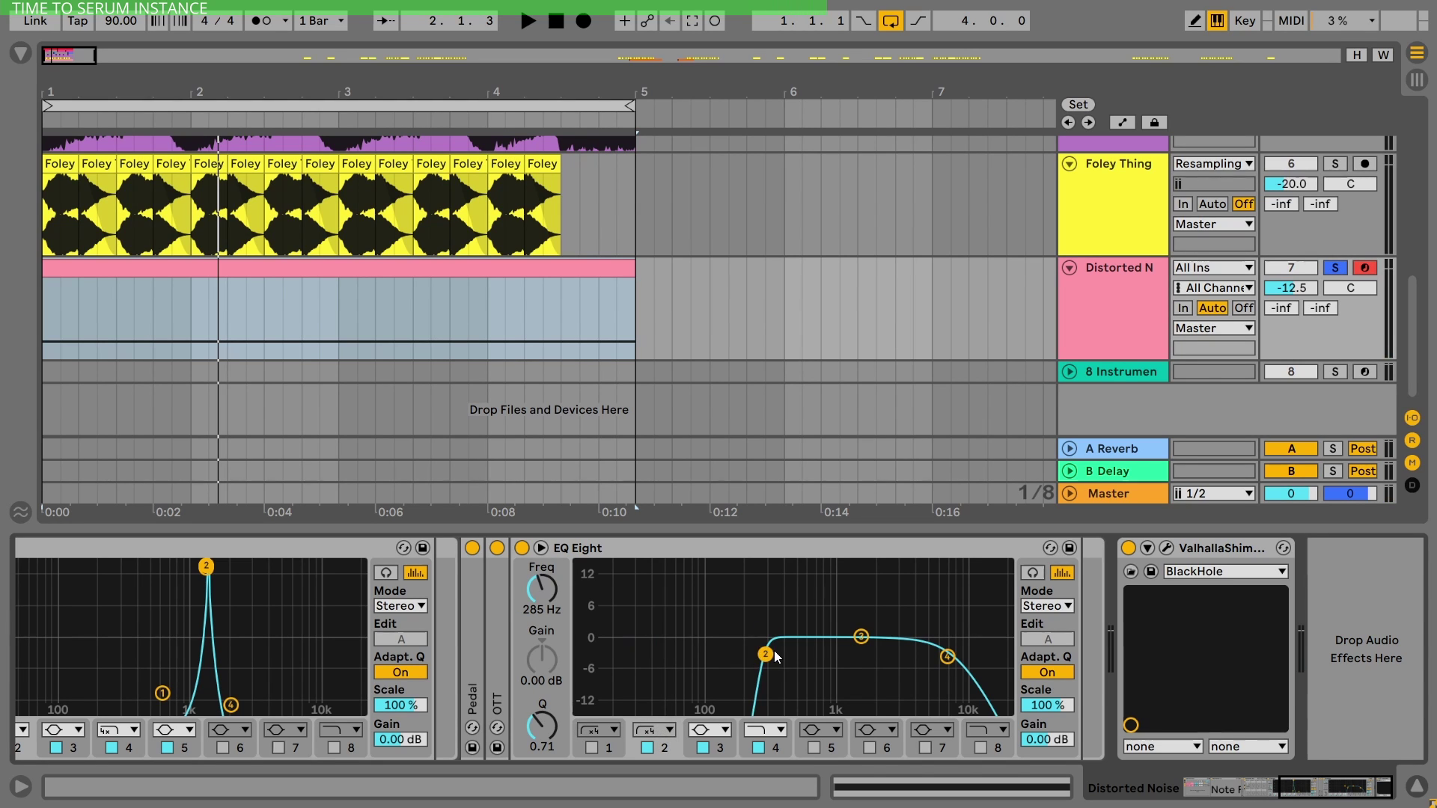
pyautogui.moveTo(771, 658); pyautogui.dragTo(878, 645)
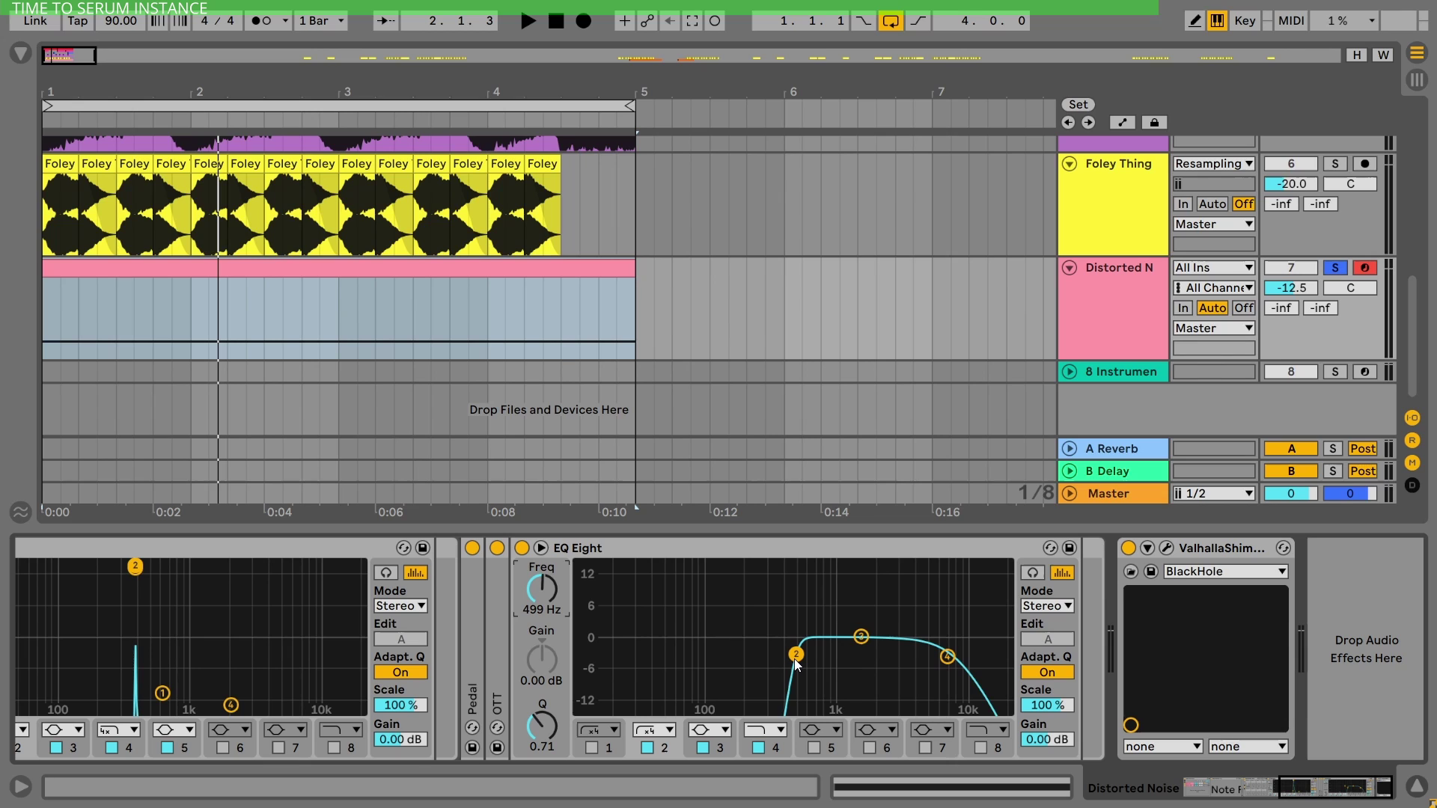
# Turn band 1 back on and band 2 off in the EQ Eight after OTT, and play a test note.
pyautogui.click(588, 747)
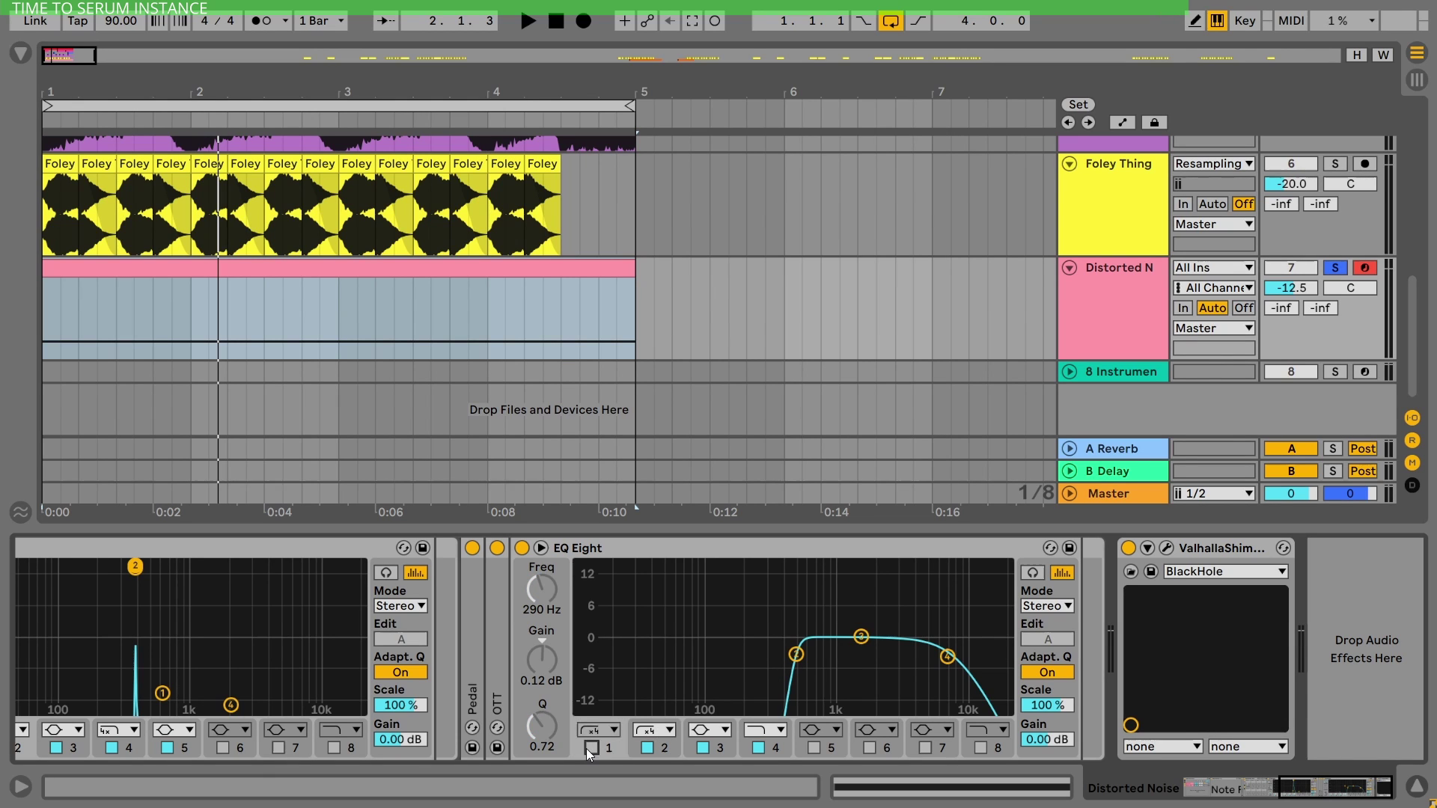
pyautogui.click(646, 748)
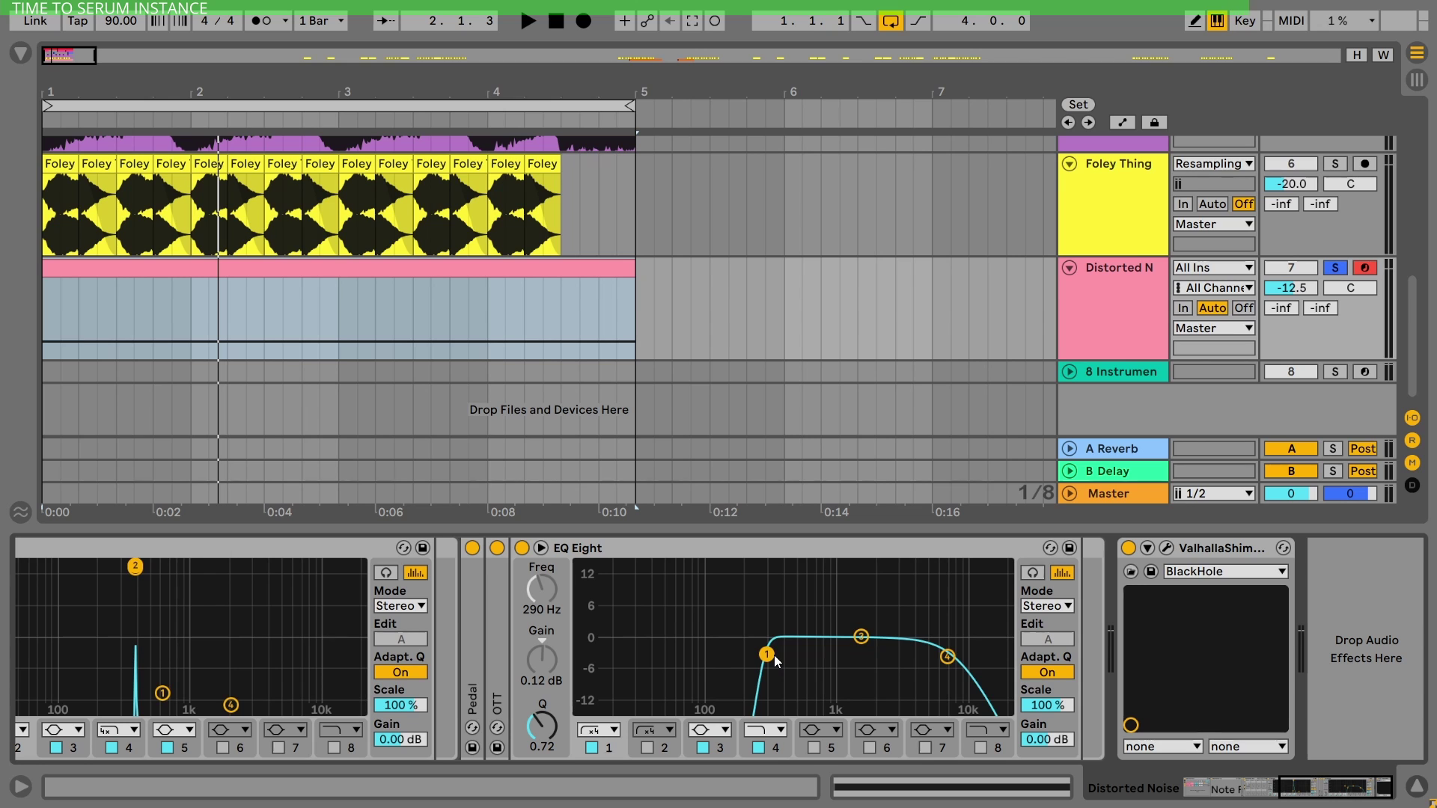
pyautogui.press('a')
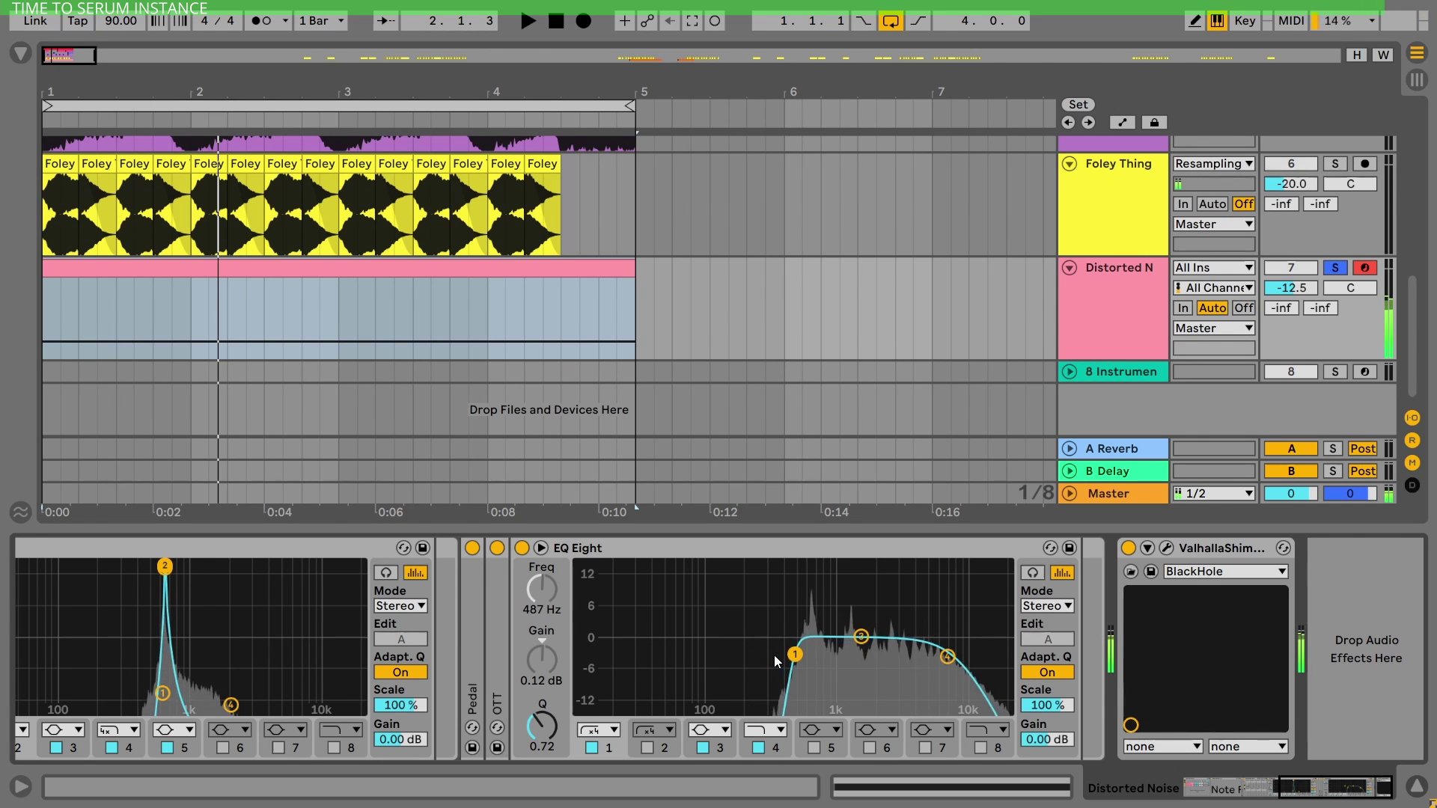
# Select the Serum_x64 chain in the Instrument Rack and open Serum's plugin window.
pyautogui.hscroll(-10, 524, 674)
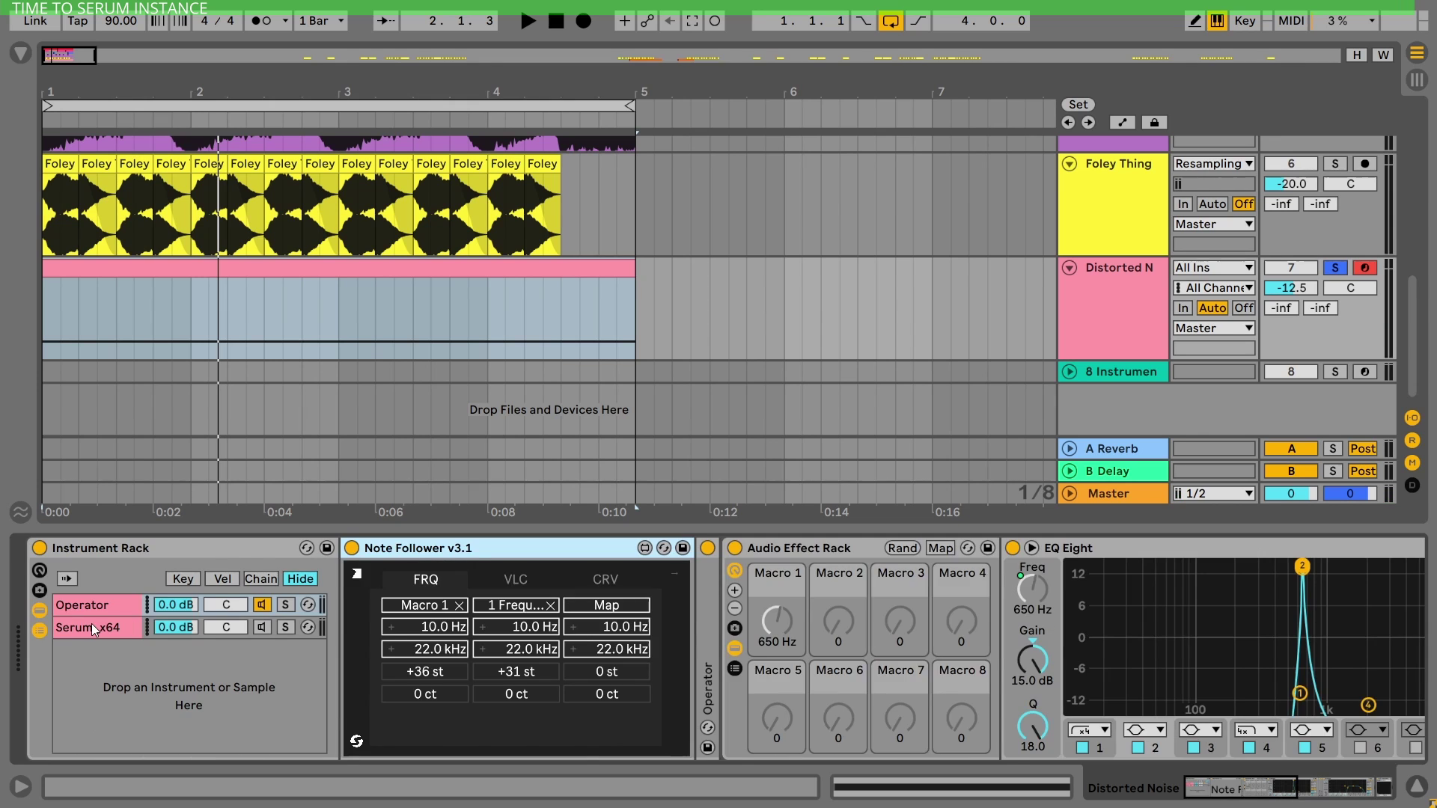
pyautogui.click(92, 627)
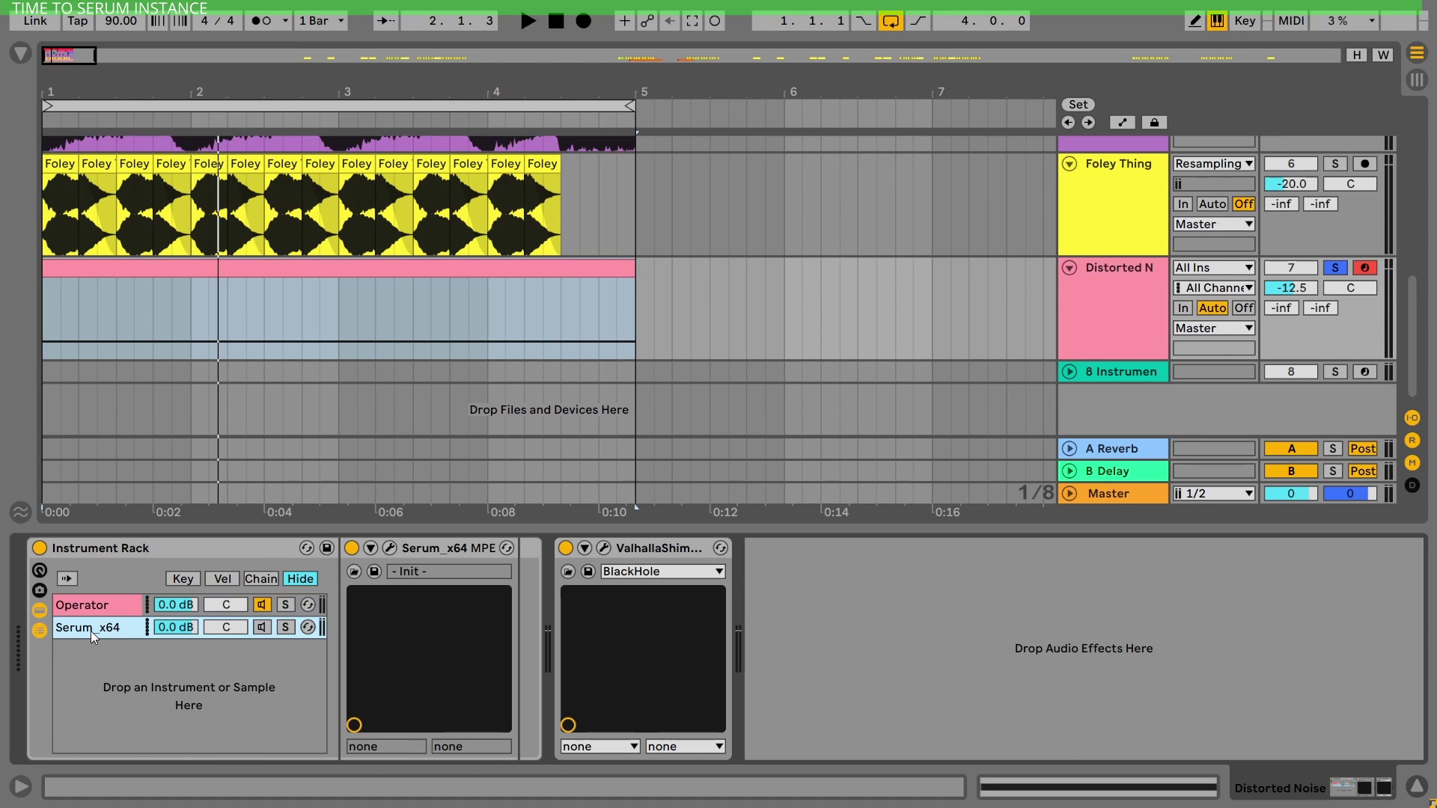
pyautogui.click(389, 548)
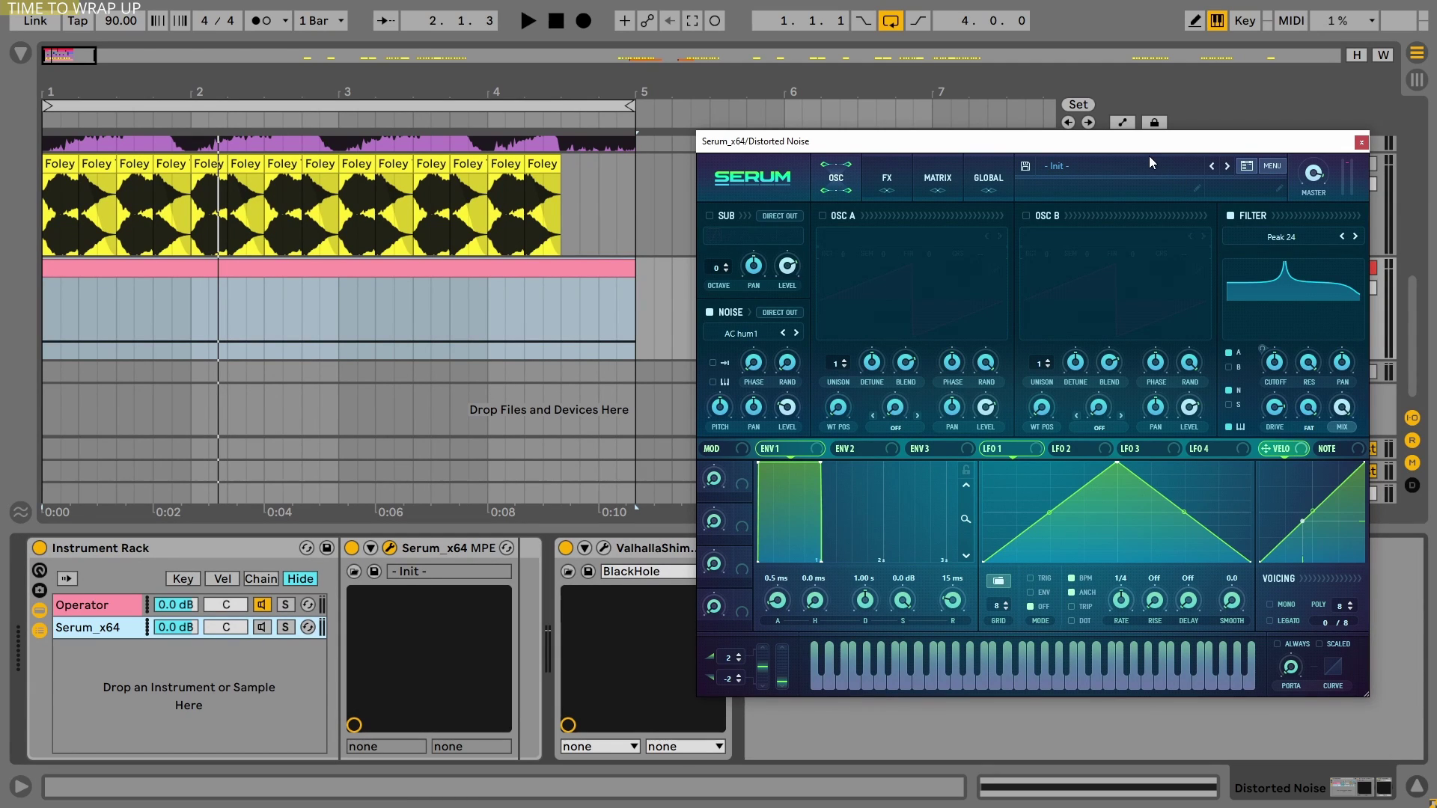
pyautogui.moveTo(1148, 148); pyautogui.dragTo(1065, 134)
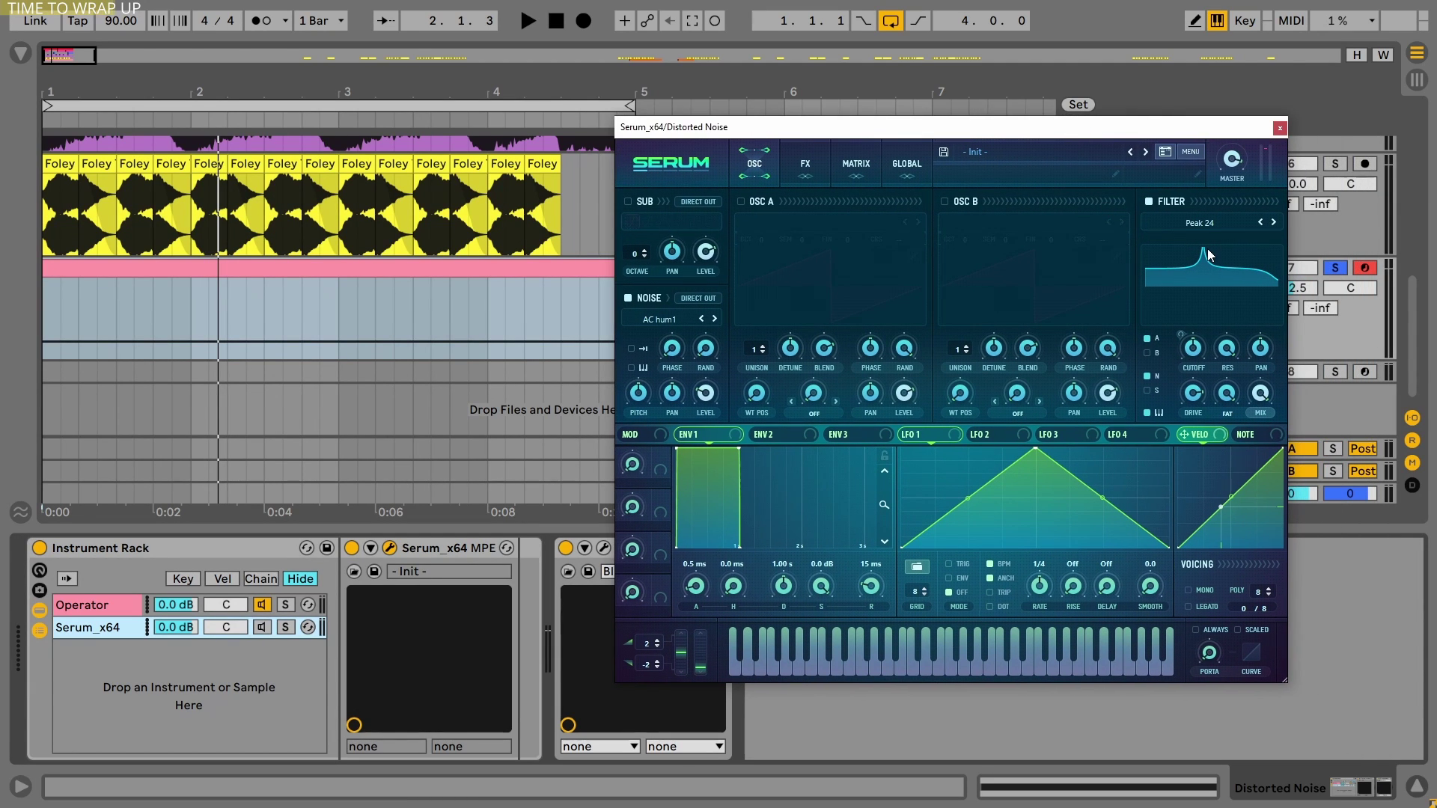
# Enable the Equalizer among Serum's effects and show the Note modulation curve.
pyautogui.click(801, 164)
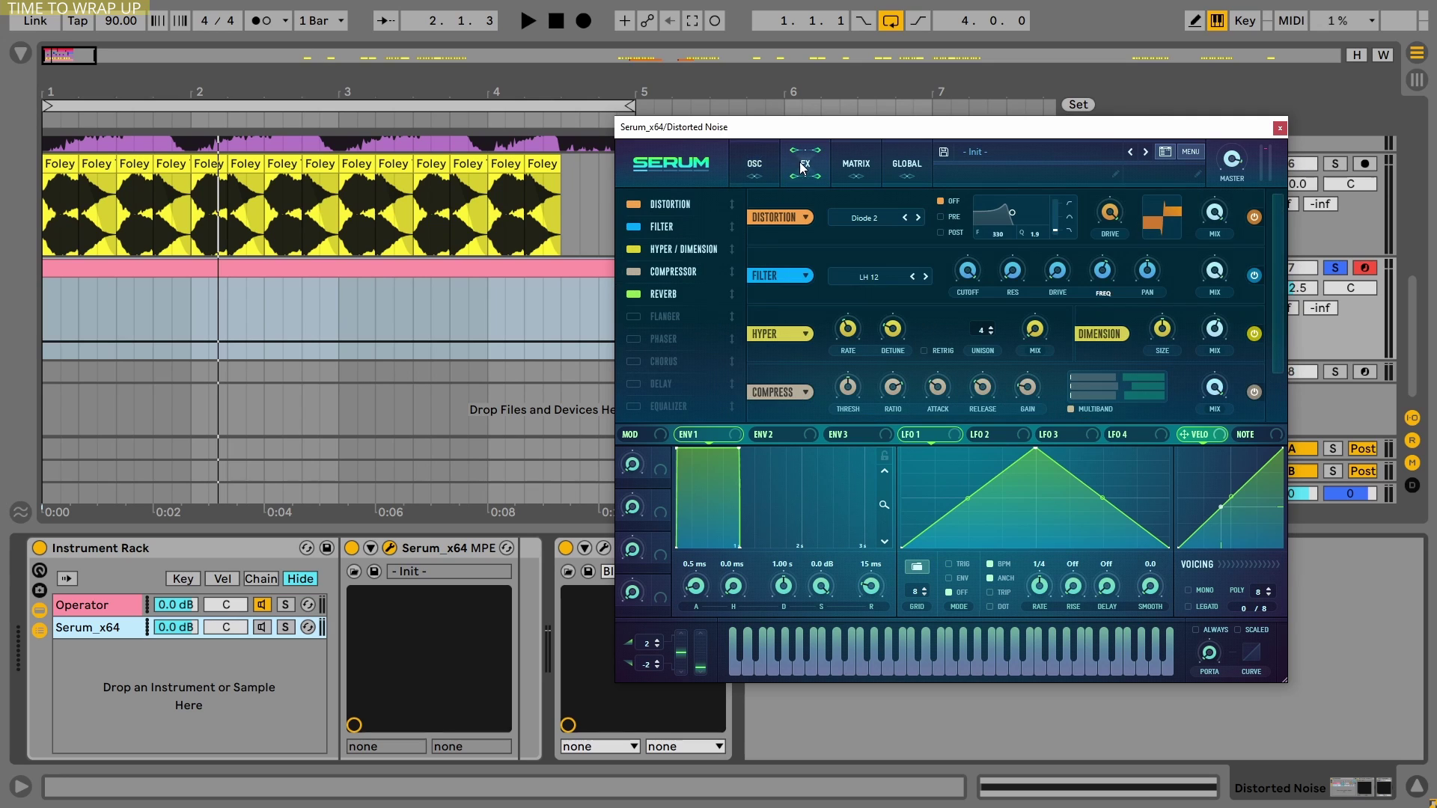
pyautogui.click(637, 405)
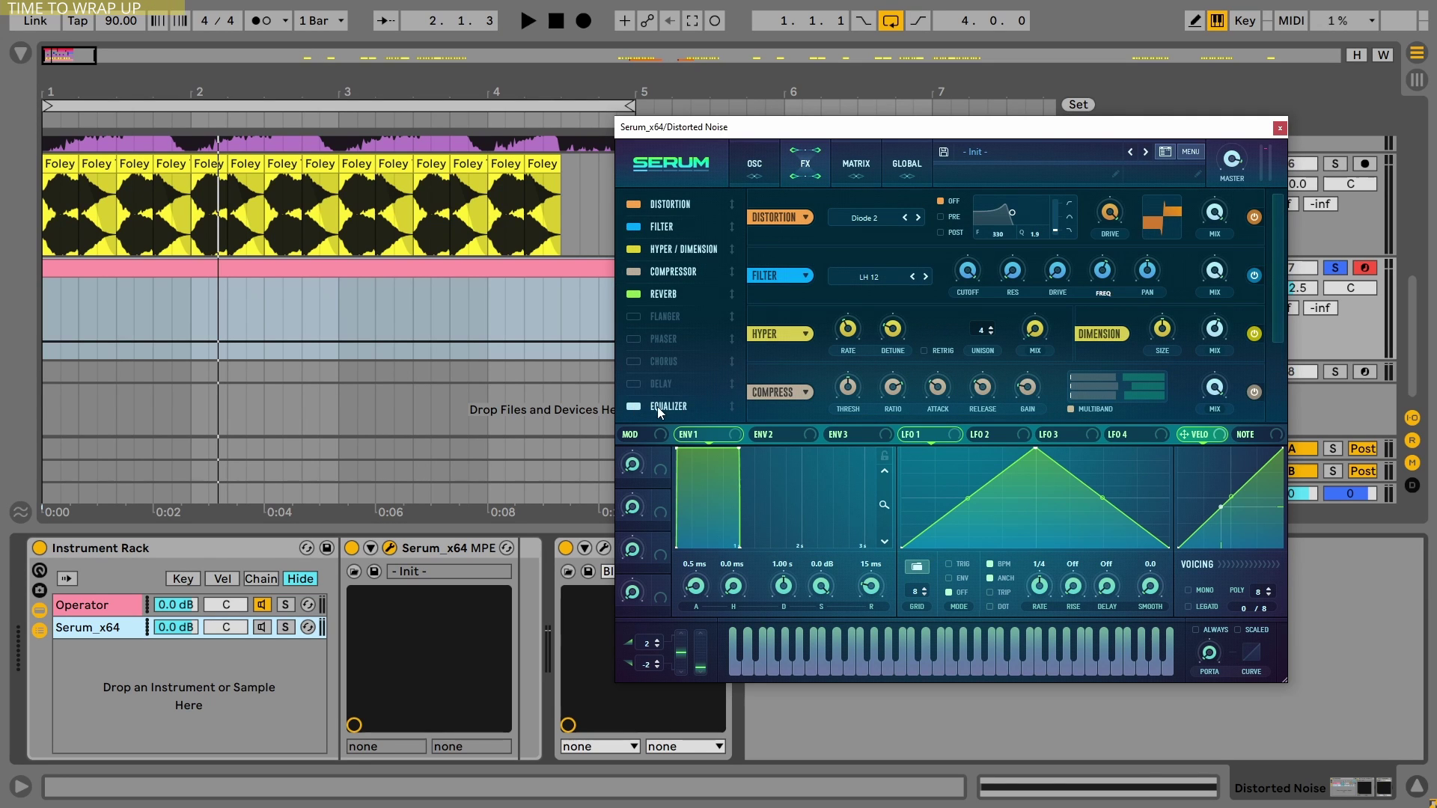
pyautogui.click(1267, 438)
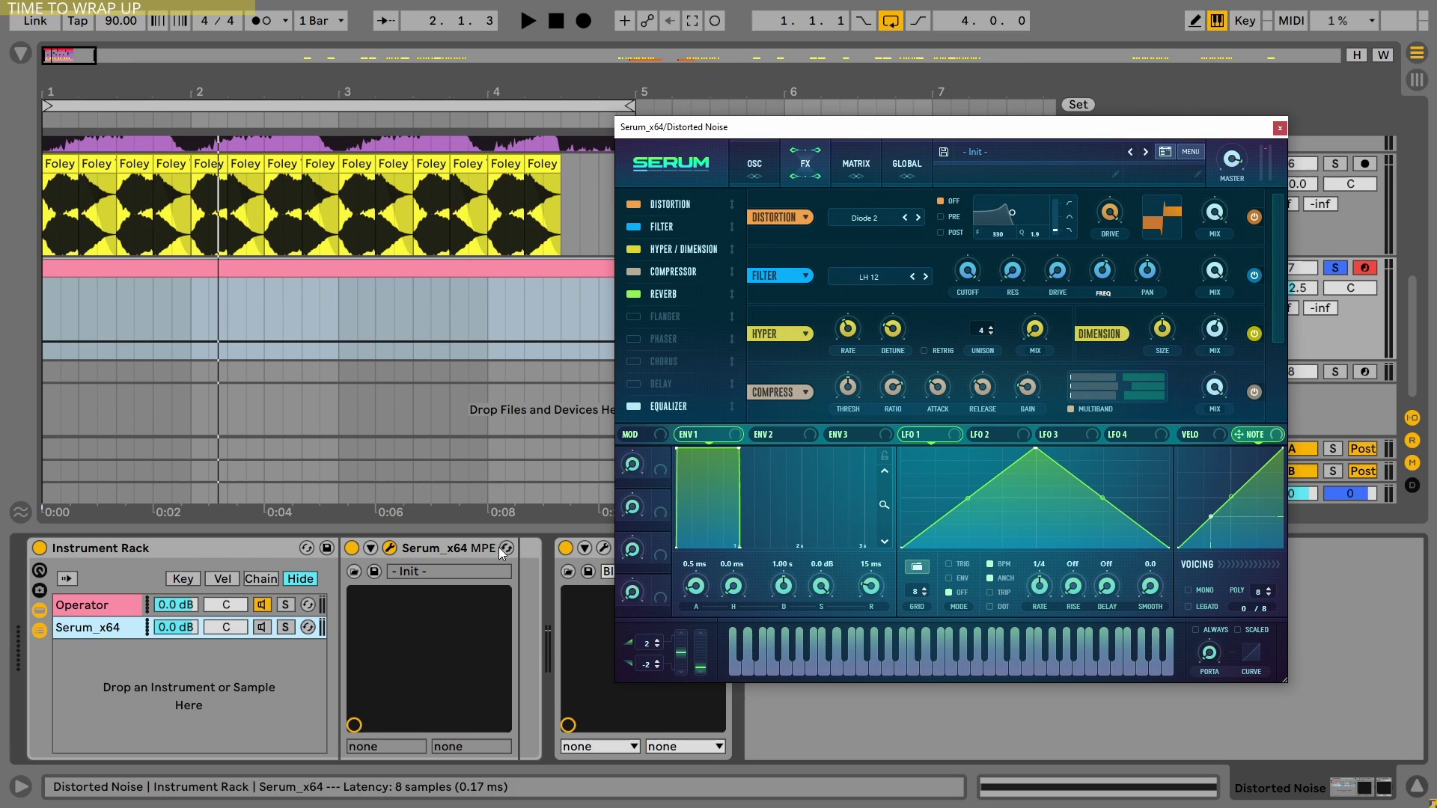
# Show the Operator chain and move Serum's window clear of the Note Follower device.
pyautogui.click(112, 605)
pyautogui.click(479, 559)
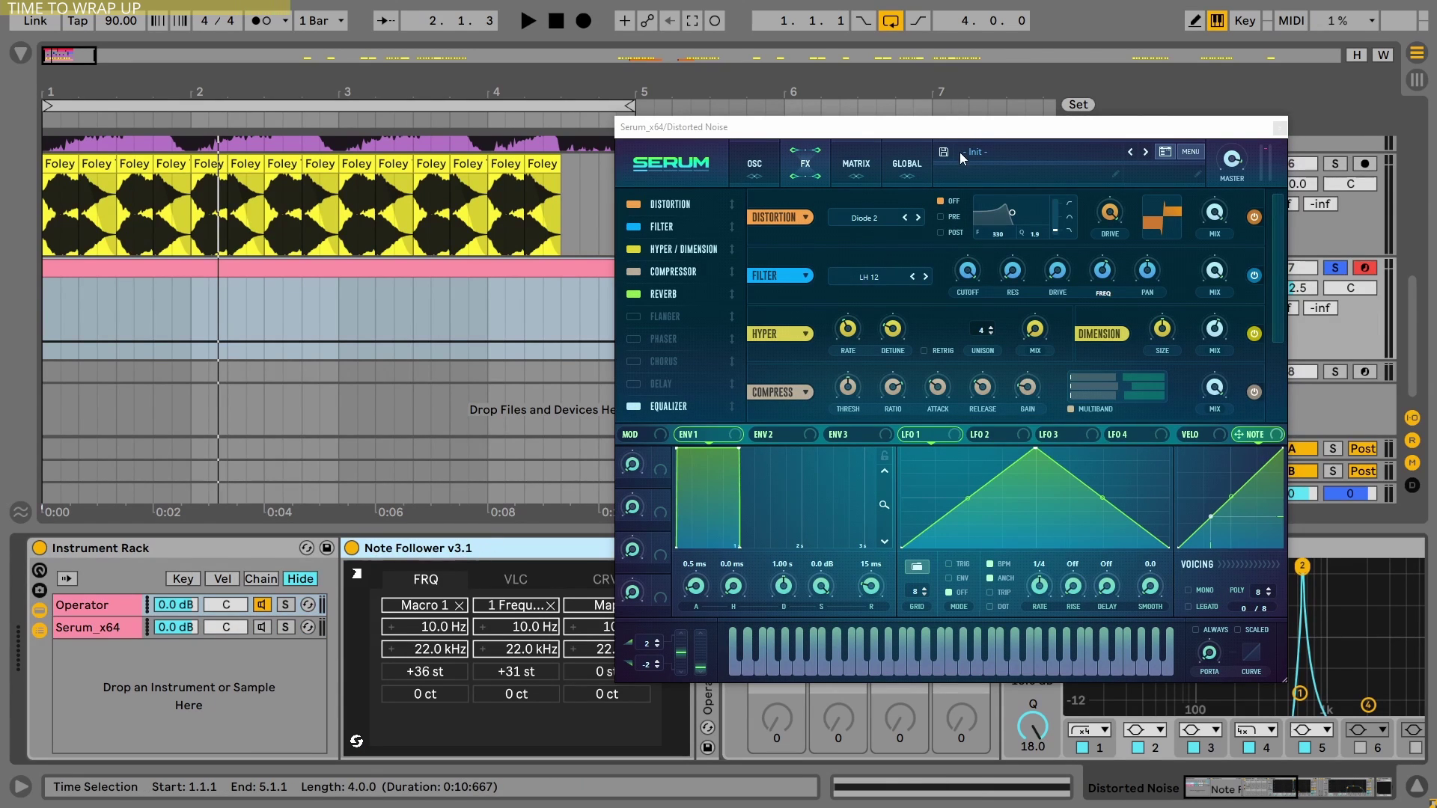
pyautogui.moveTo(964, 135); pyautogui.dragTo(1006, 55)
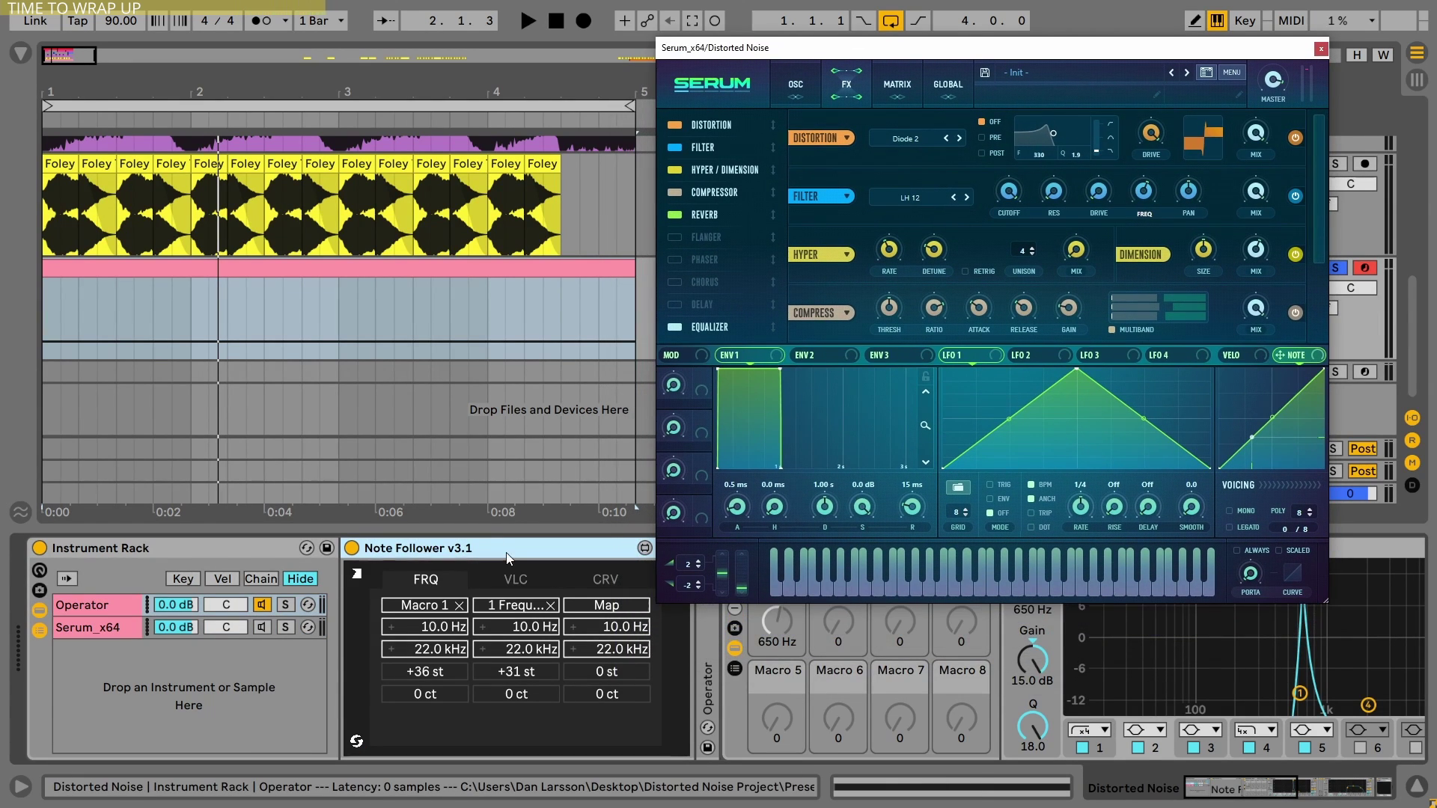
pyautogui.click(505, 557)
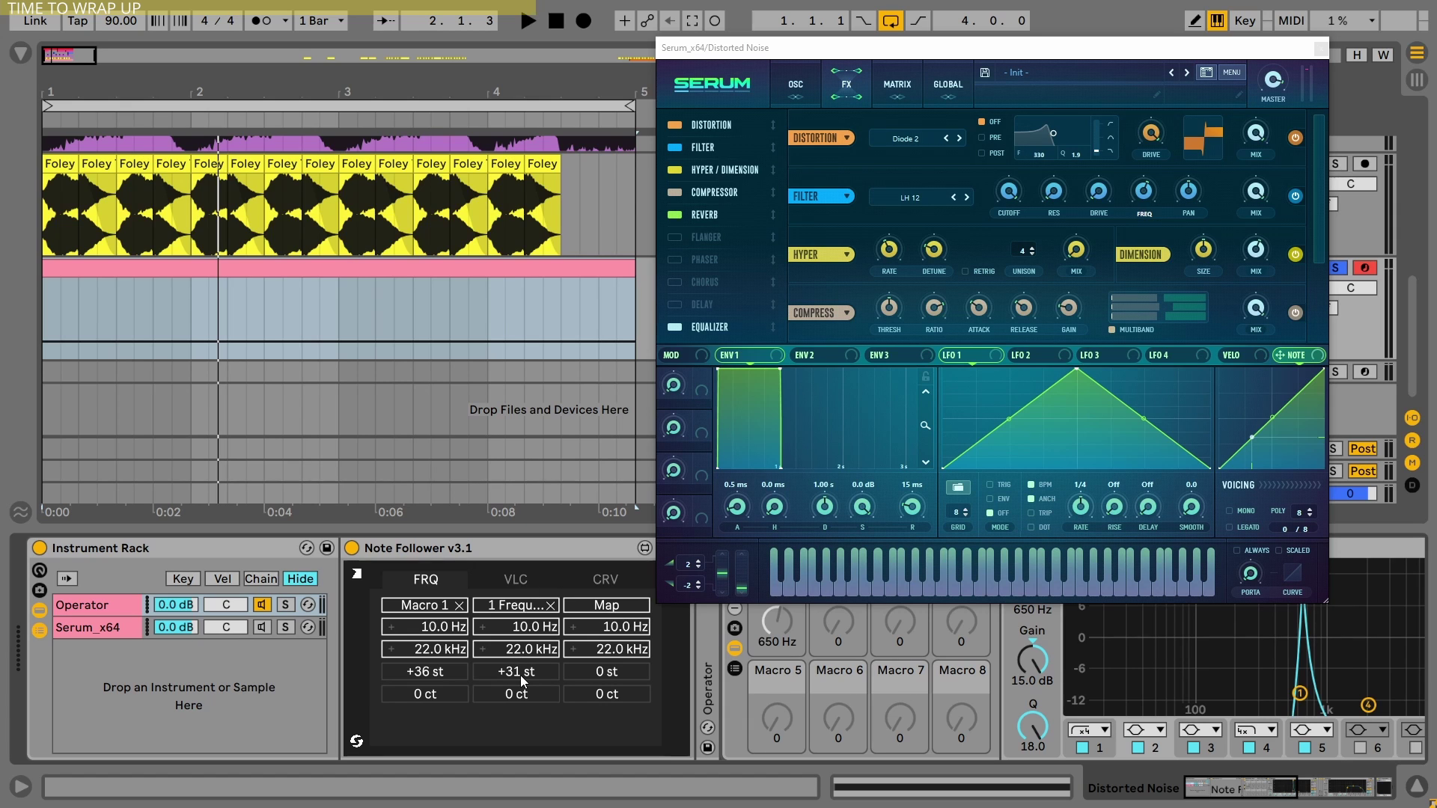
# Try raising the start point of Serum's Note curve, and undo the change.
pyautogui.moveTo(1220, 467); pyautogui.dragTo(1170, 420)
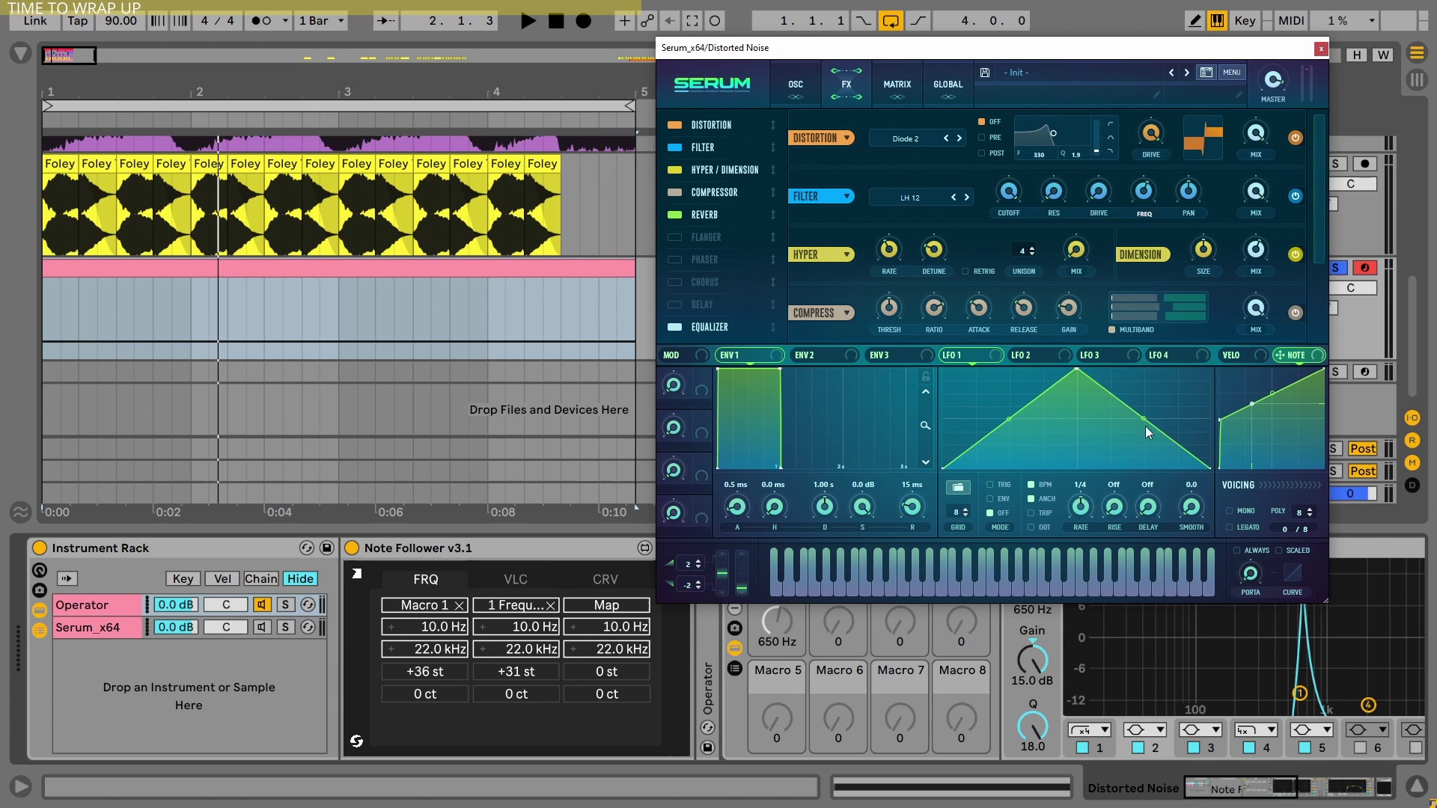
pyautogui.hotkey('ctrl', 'z')
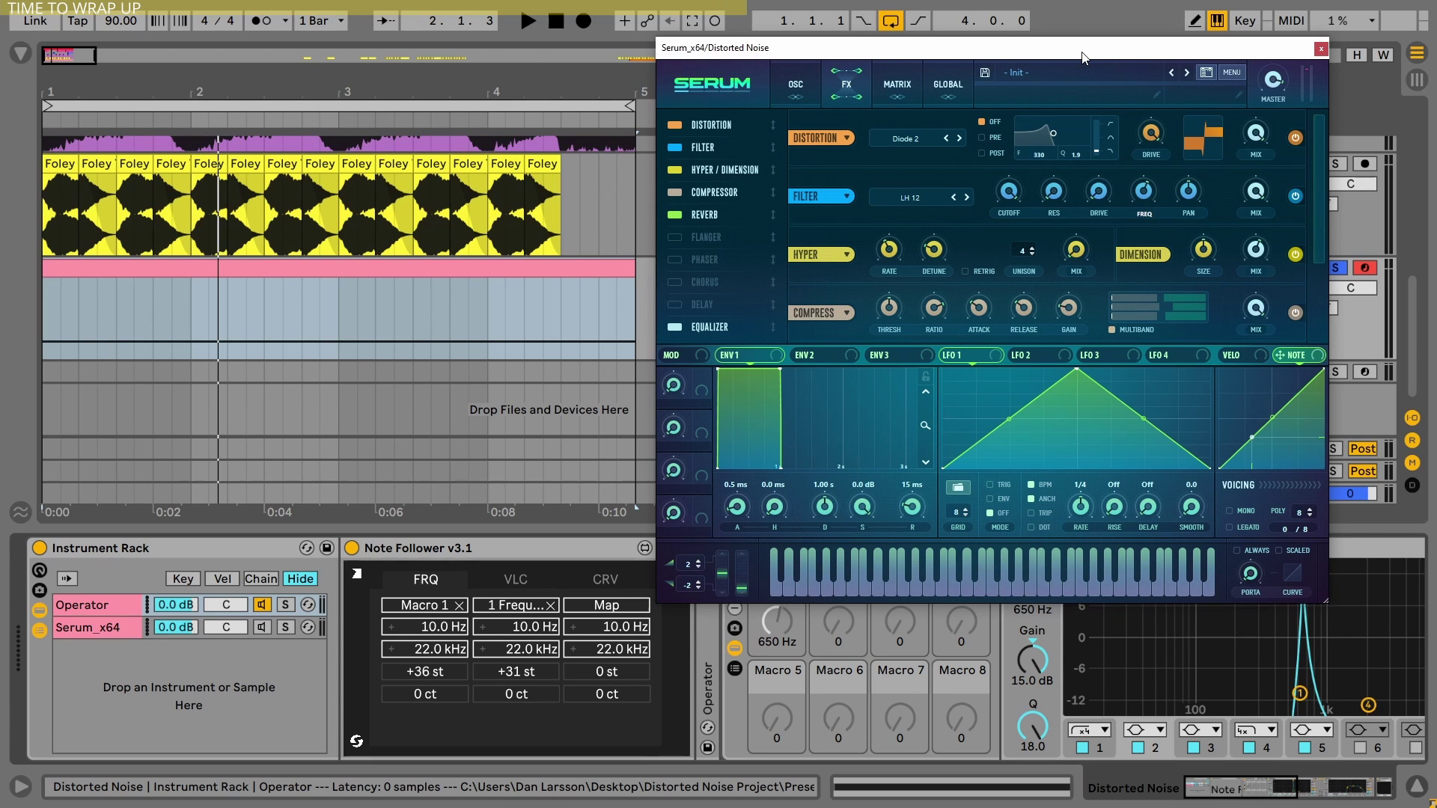
# Close Serum's window and view Note Follower's VLC page.
pyautogui.click(1321, 48)
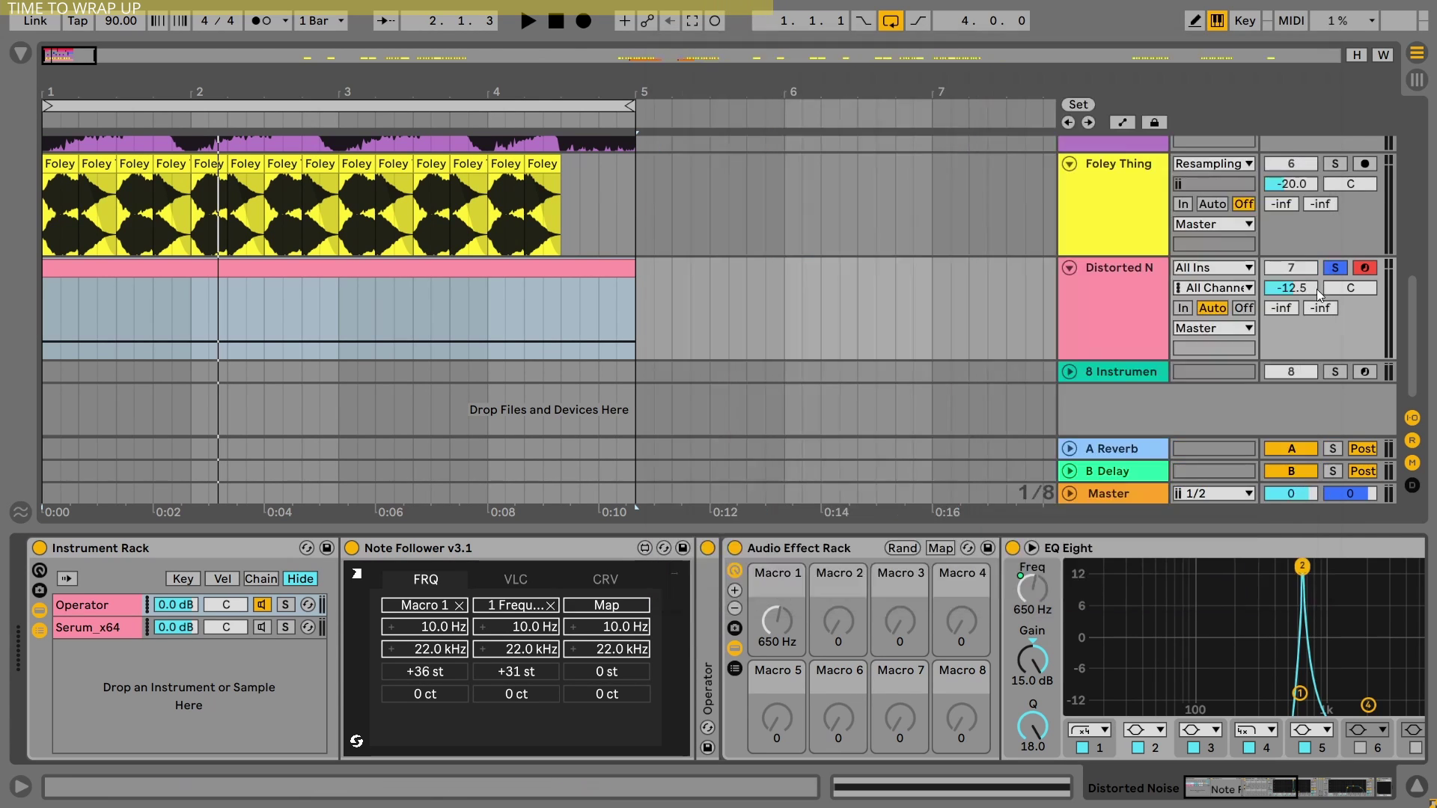
pyautogui.click(1246, 541)
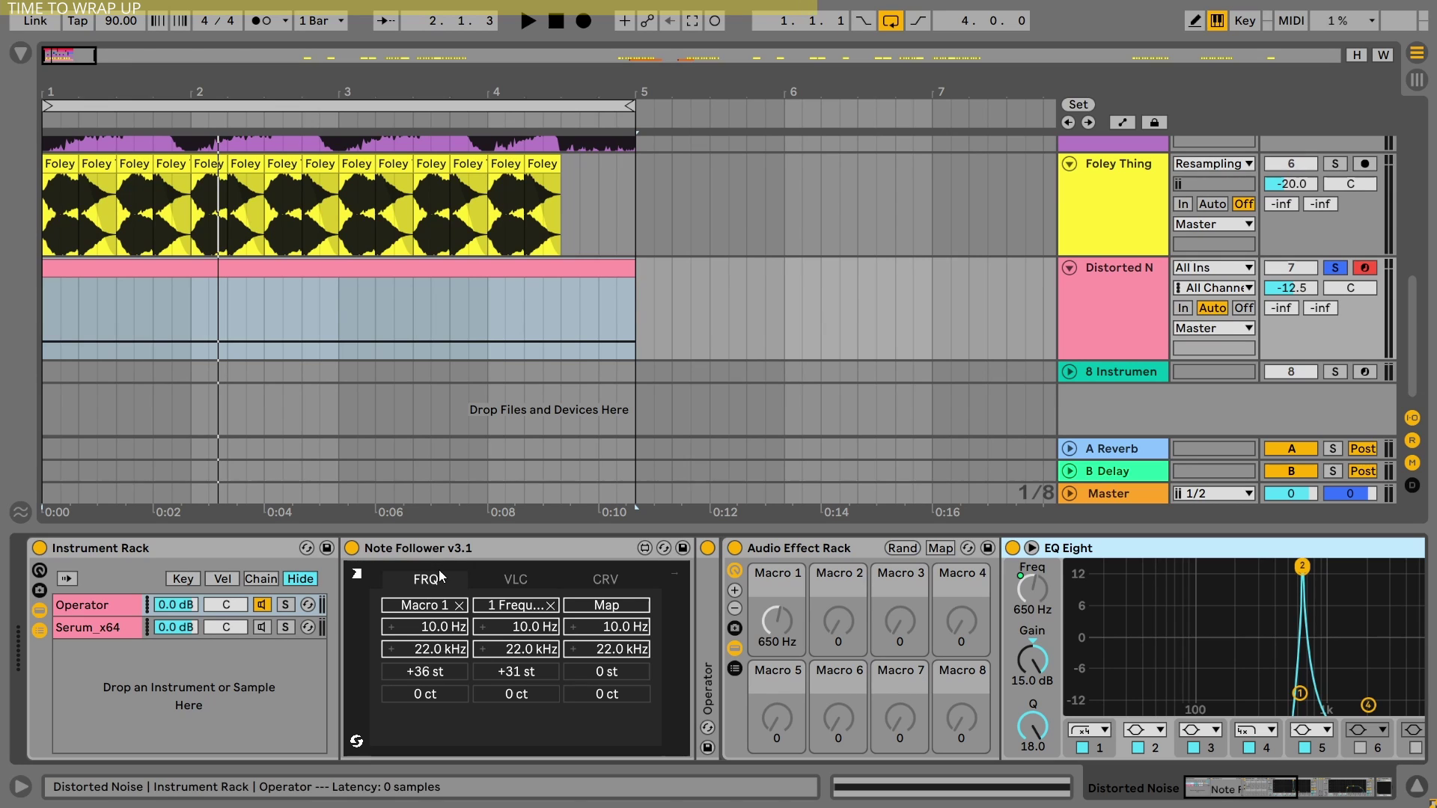
pyautogui.click(678, 604)
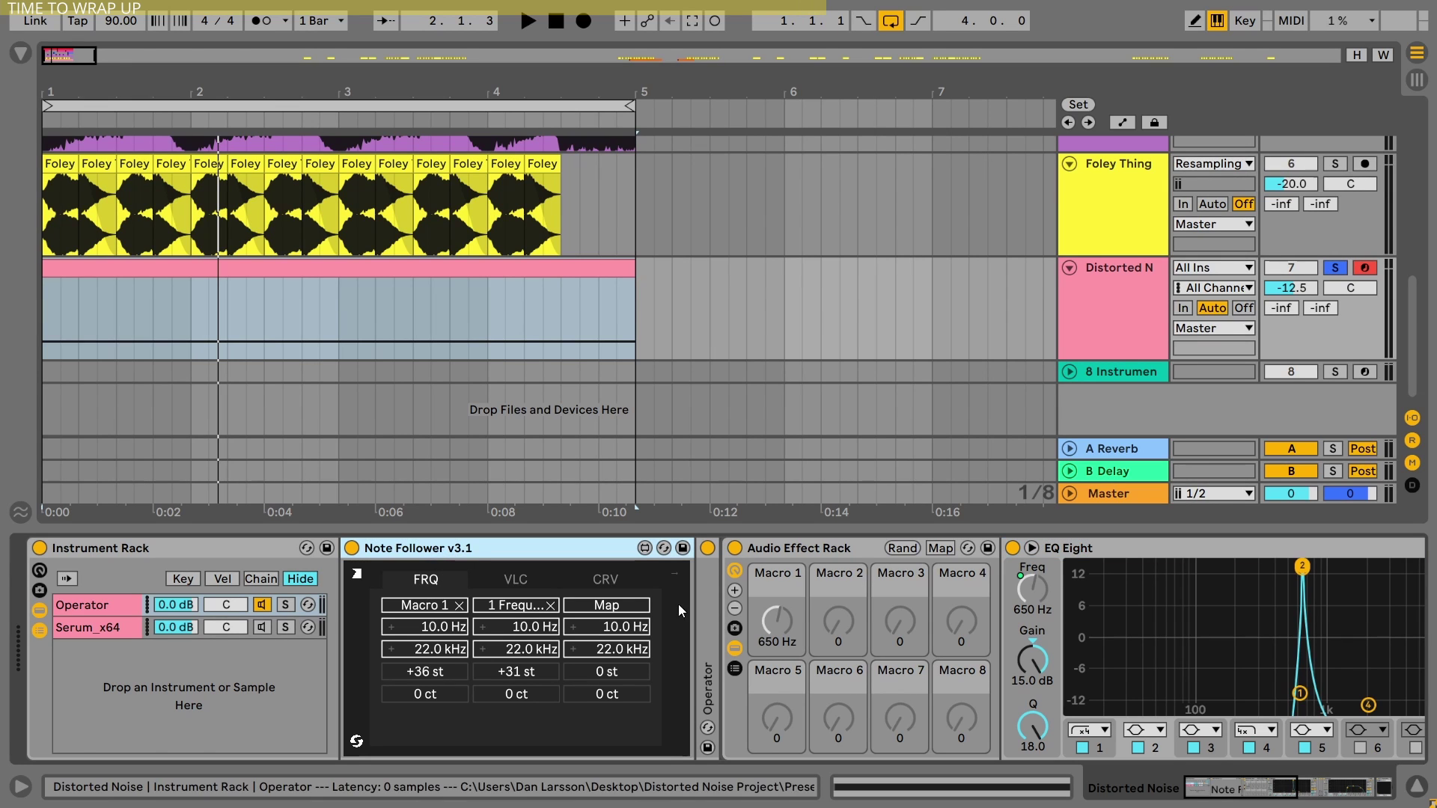
pyautogui.click(538, 583)
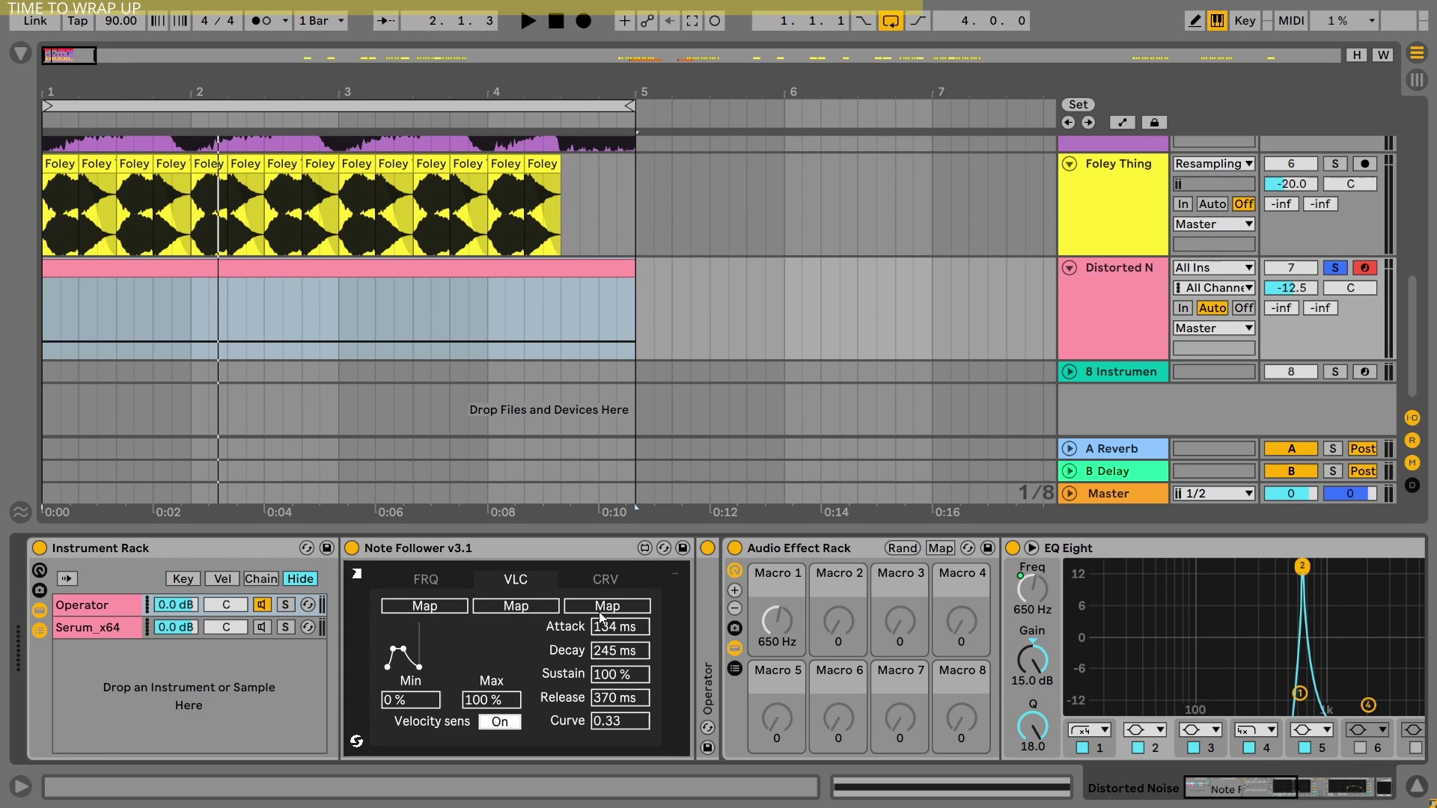
# Reshape Note Follower's CRV curve into a triangle from zero at C-2 to a peak near C4 and zero at C8, and return to FRQ.
pyautogui.click(605, 582)
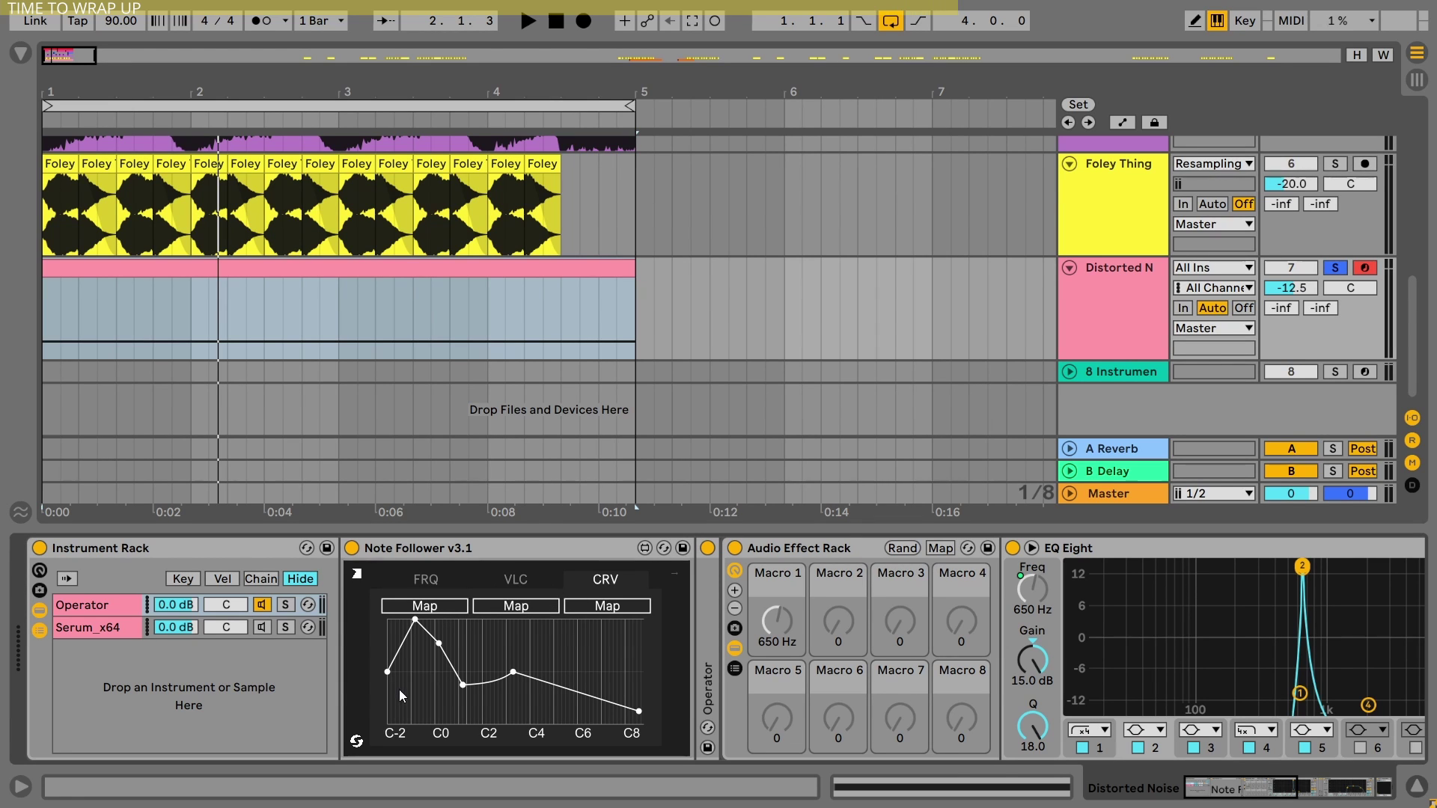
pyautogui.keyDown('shift'); pyautogui.click(416, 620); pyautogui.keyUp('shift')
pyautogui.keyDown('shift'); pyautogui.click(439, 644); pyautogui.keyUp('shift')
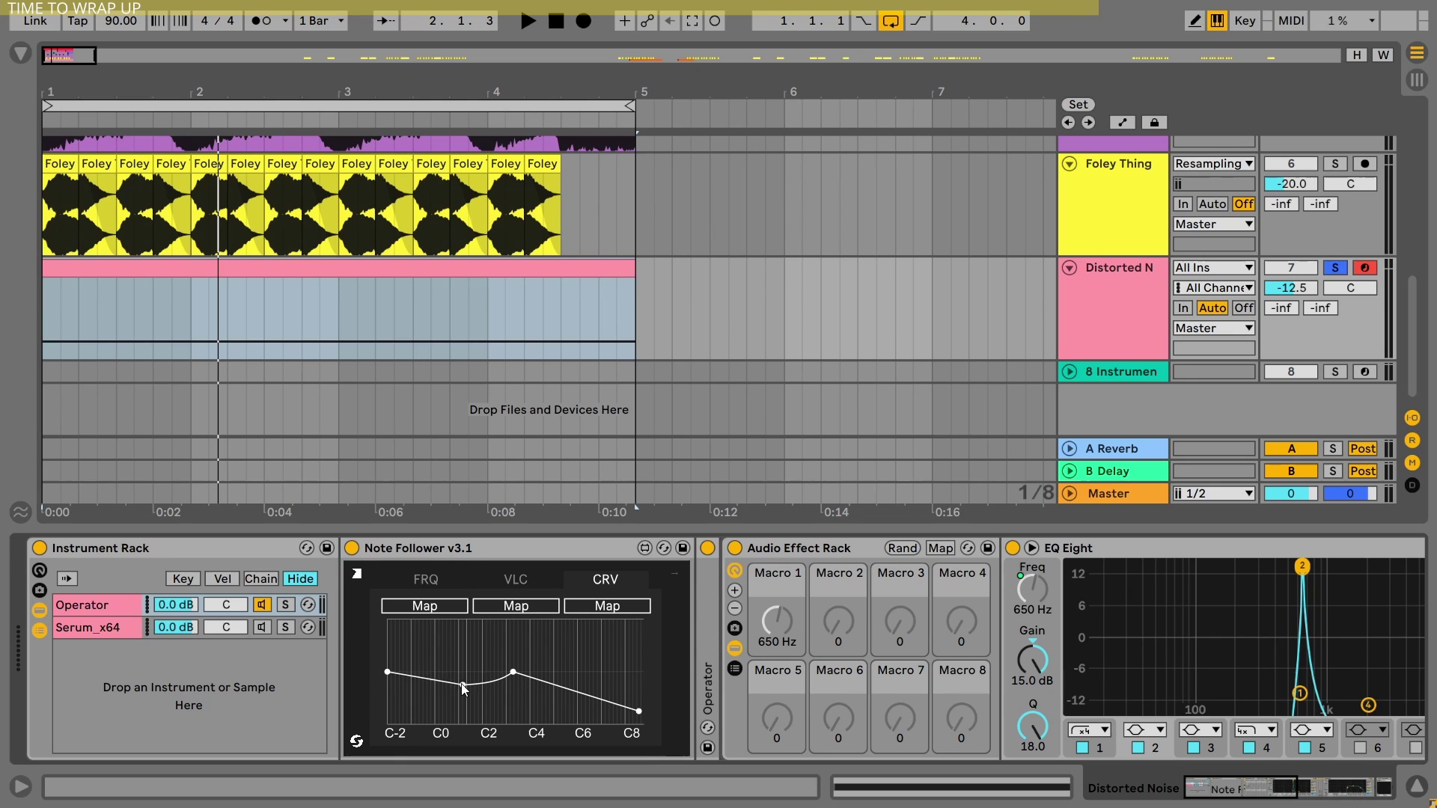
pyautogui.moveTo(464, 686); pyautogui.dragTo(518, 651)
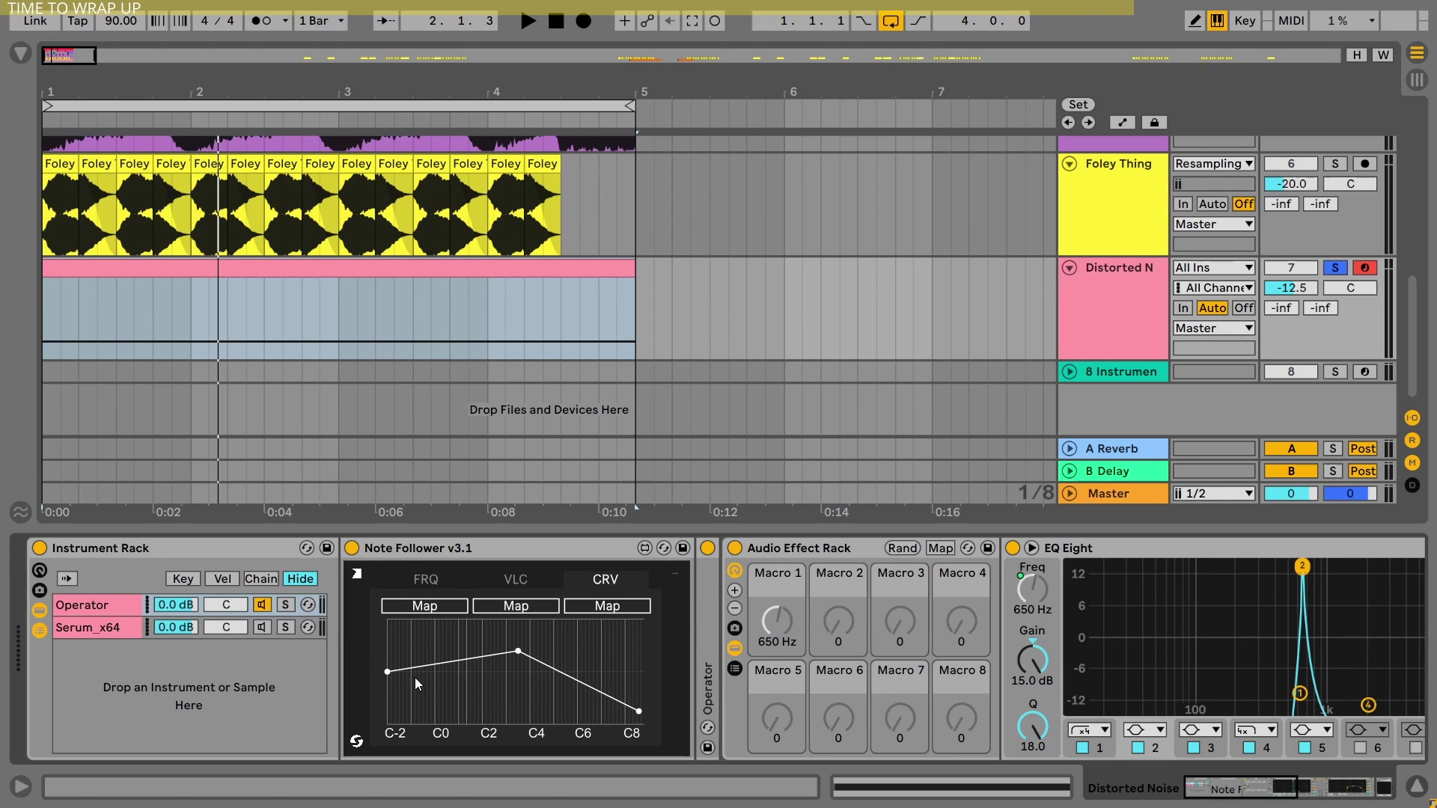
pyautogui.moveTo(388, 672); pyautogui.dragTo(380, 724)
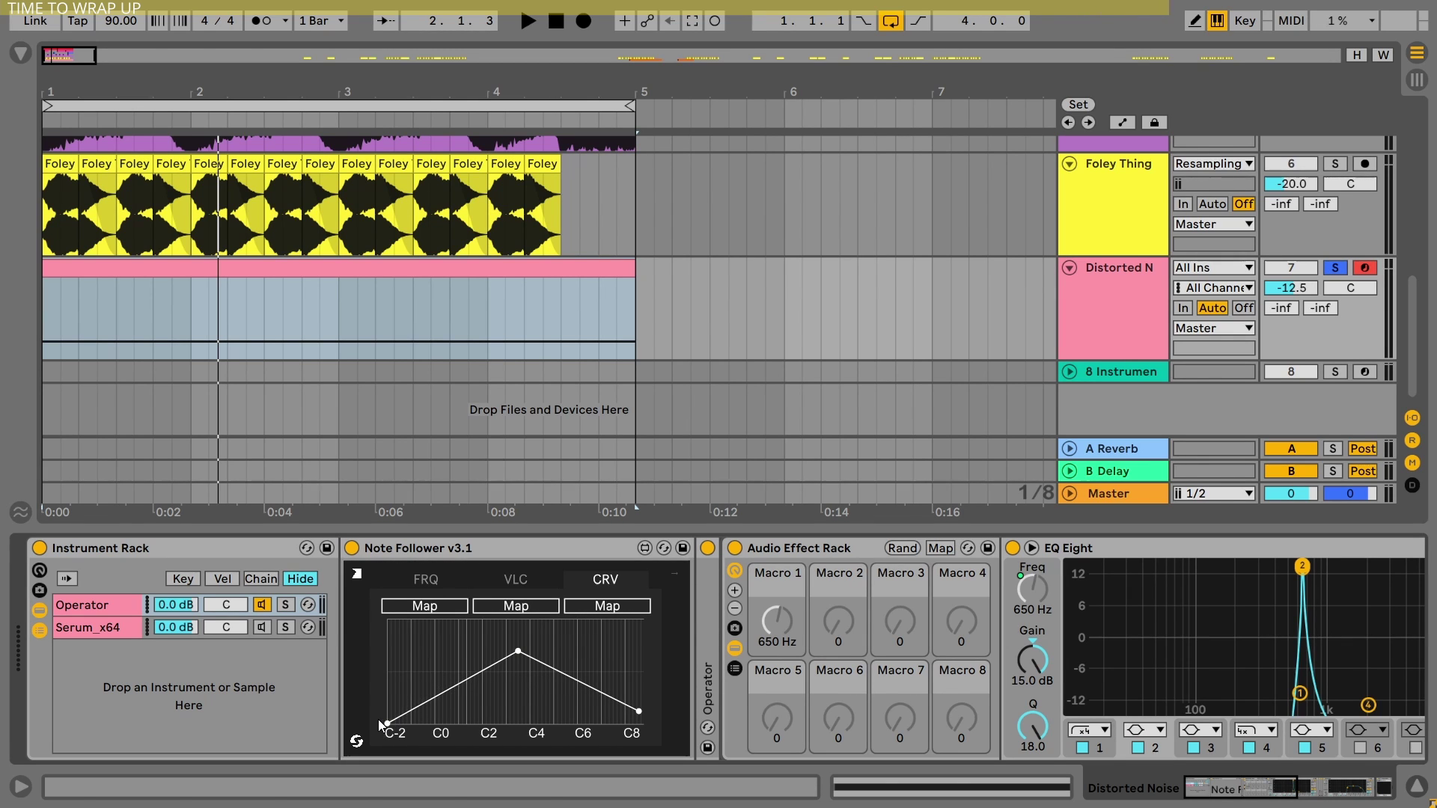
pyautogui.moveTo(518, 651)
pyautogui.mouseDown()
pyautogui.moveTo(503, 648)
pyautogui.moveTo(526, 652)
pyautogui.mouseUp()
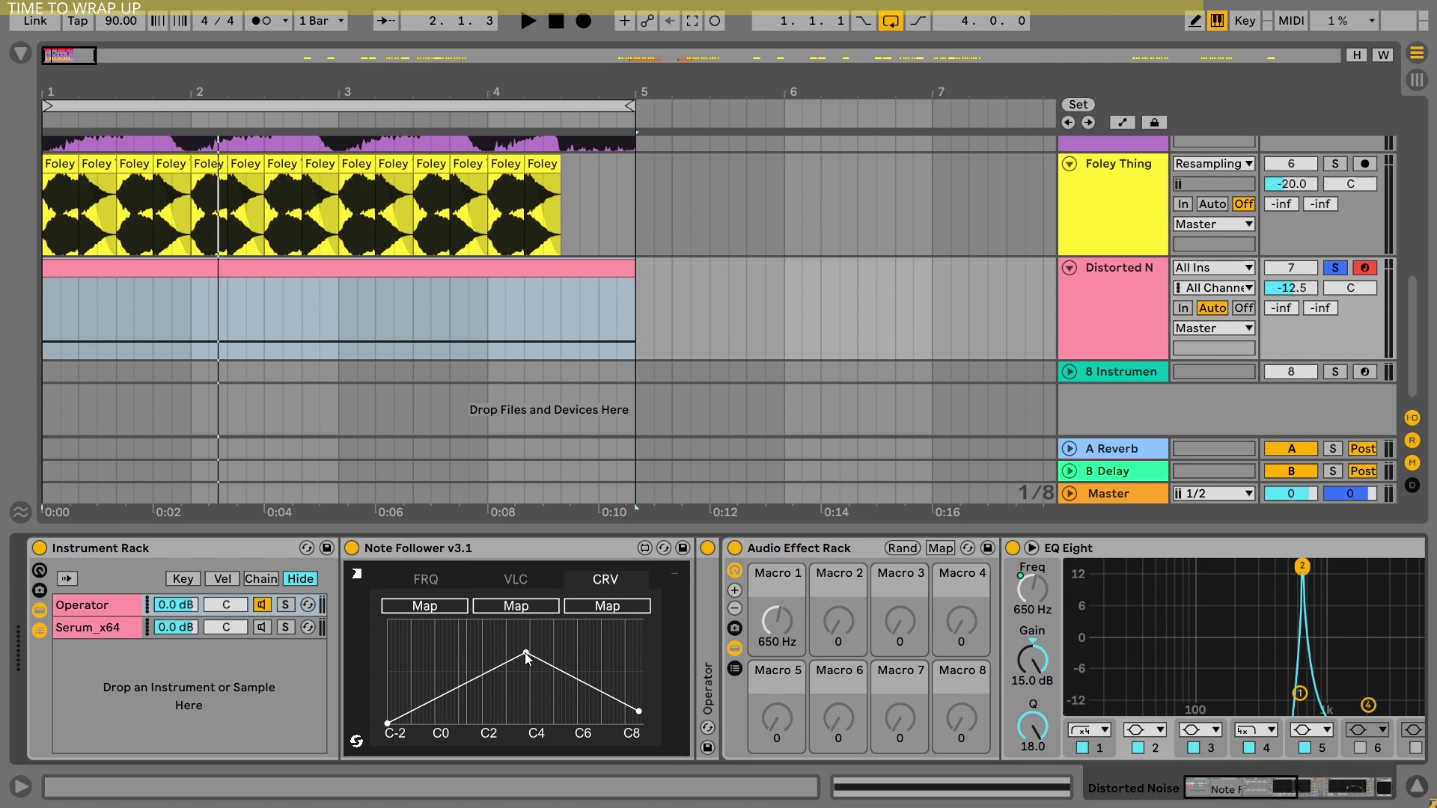
pyautogui.moveTo(635, 711); pyautogui.dragTo(635, 724)
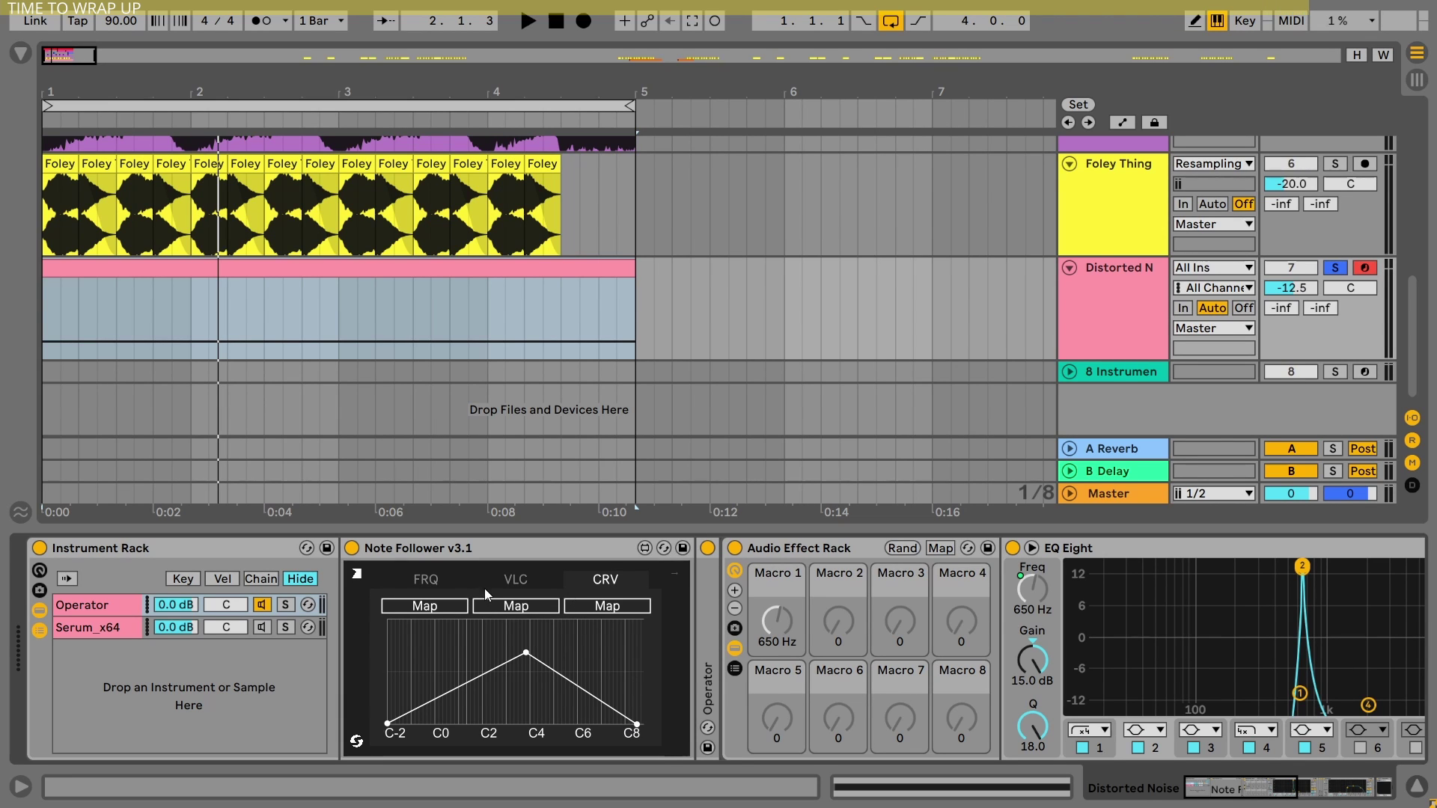
pyautogui.click(410, 578)
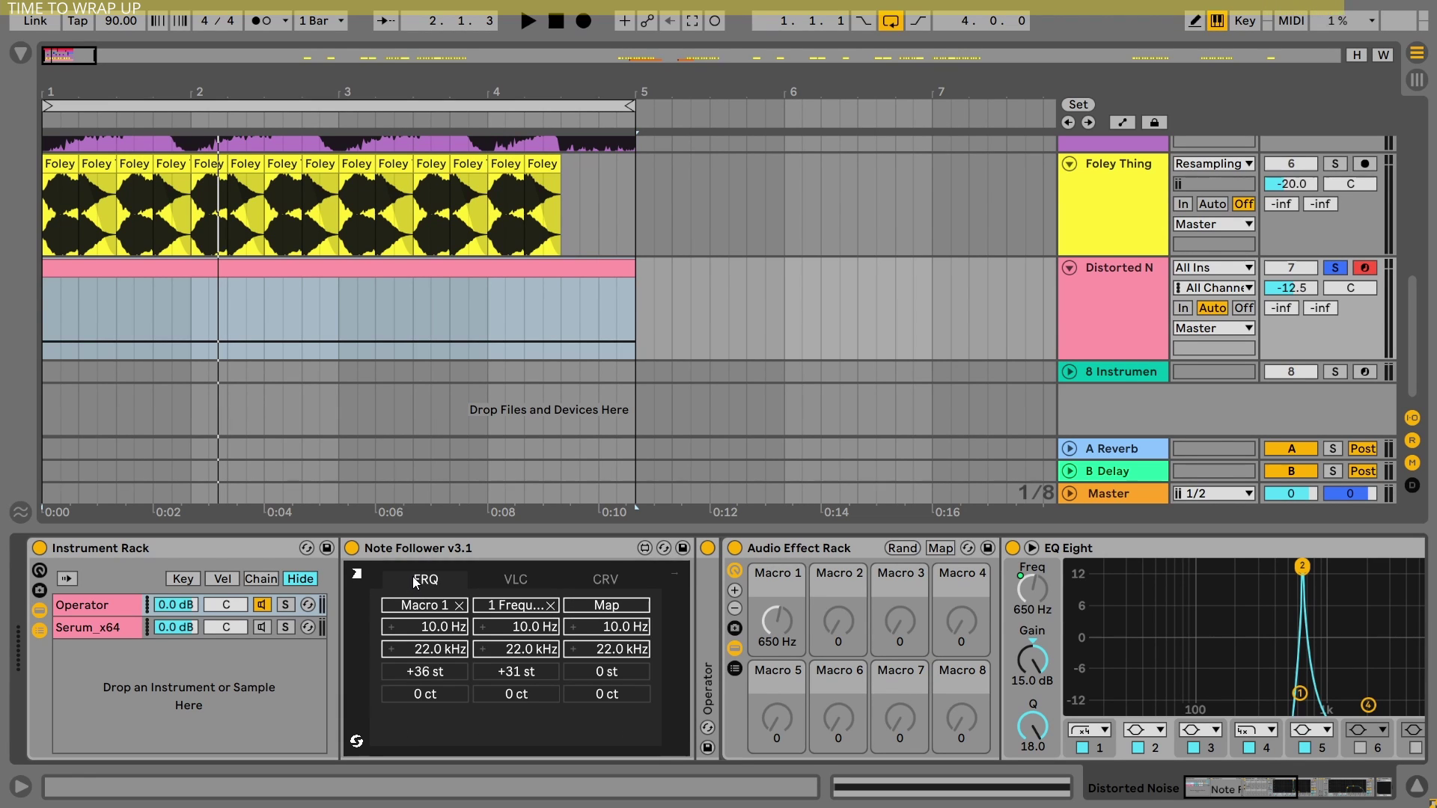